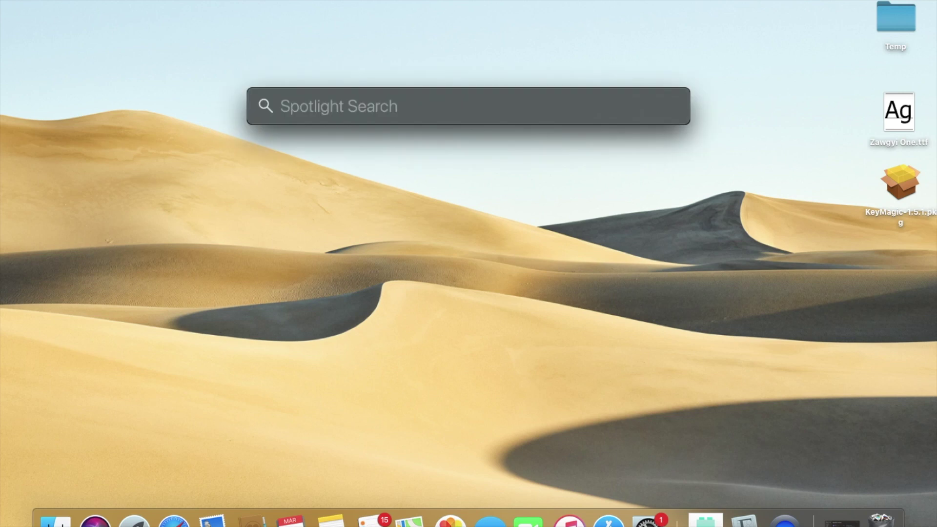
Find and launch Font Book using Spotlight.
type("font b")
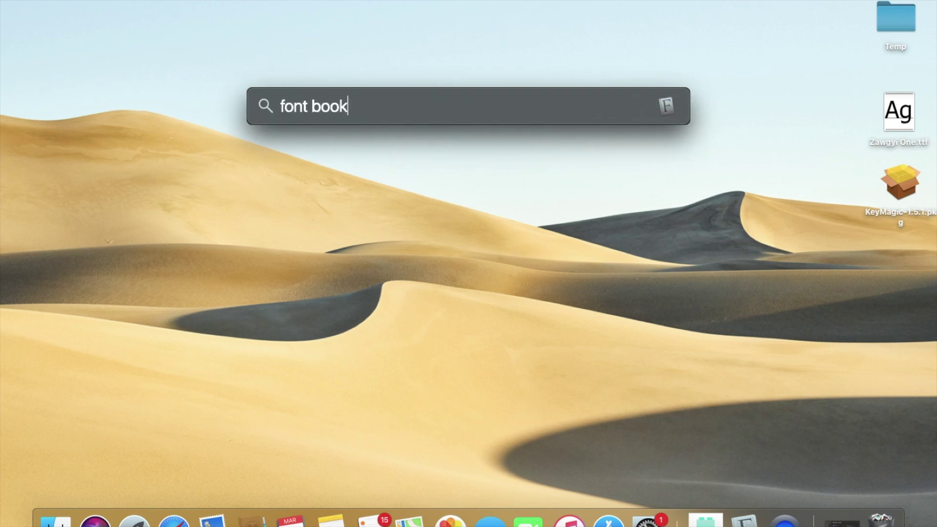
type("ook")
key("Escape")
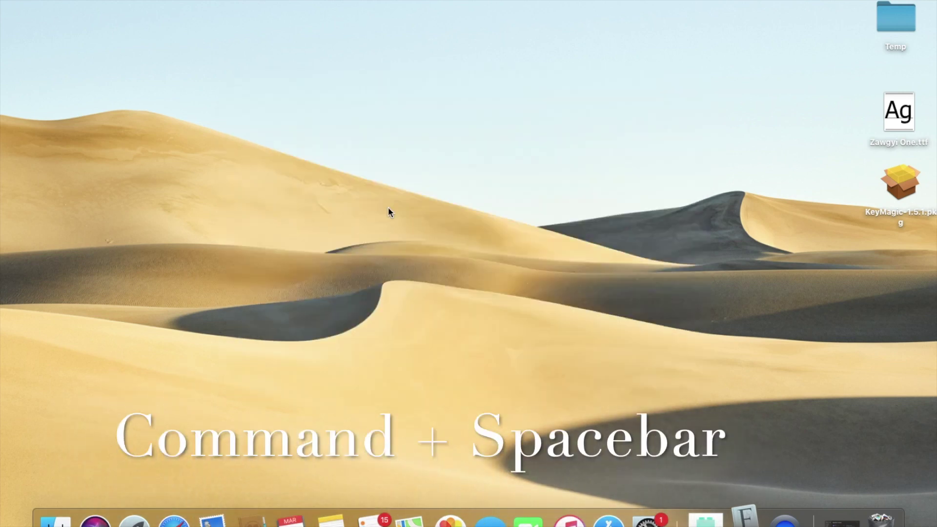
Locate the Myanmar Sangam MN font in the list of all fonts and reveal its file in Finder.
type("myanmar sangam")
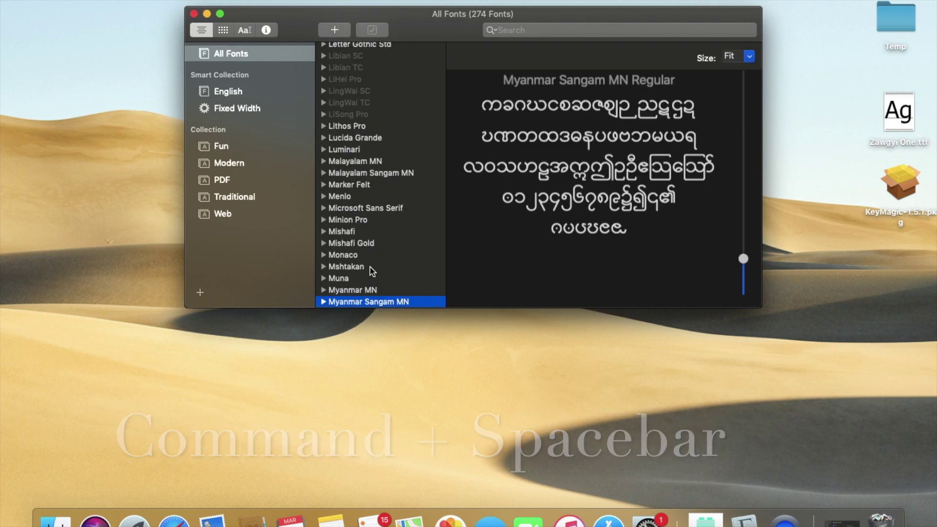
scroll(370, 268, "down", 5)
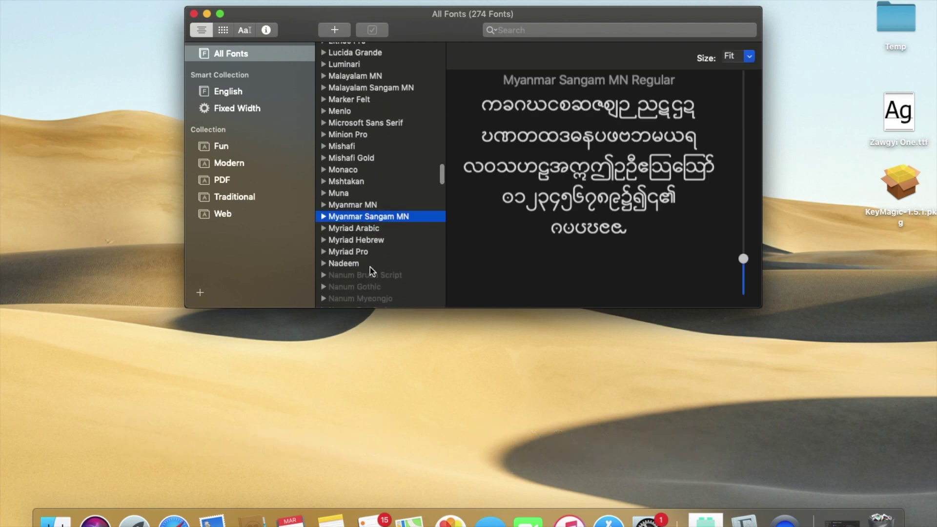
right_click(356, 213)
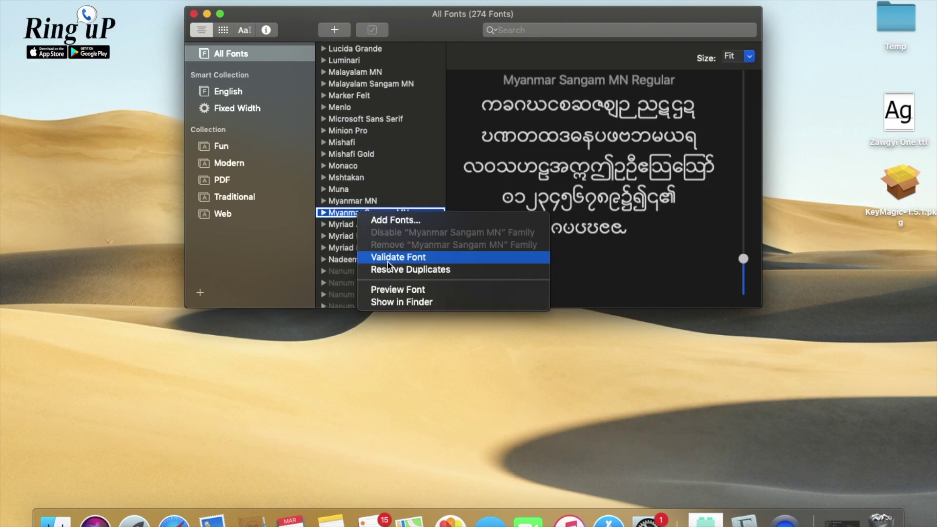
left_click(401, 302)
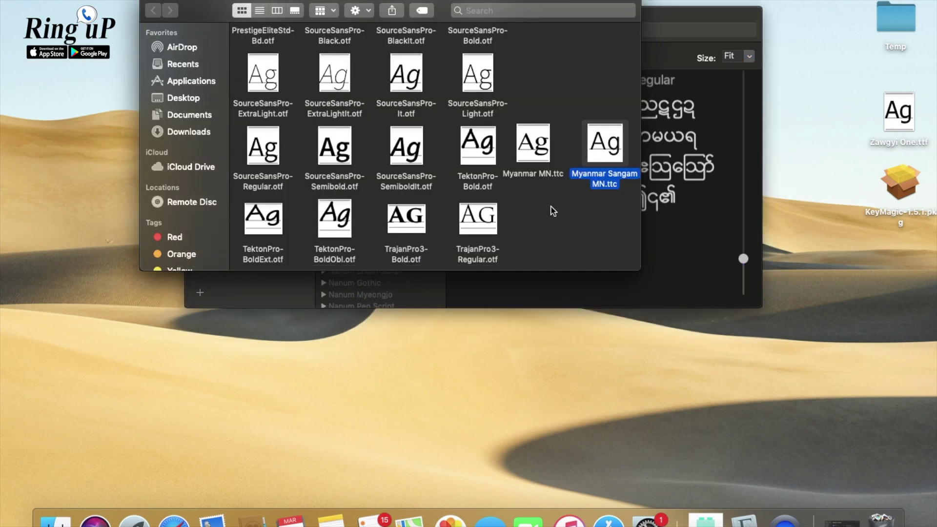
Move Myanmar MN.ttc and Myanmar Sangam MN.ttc out of the fonts folder onto the desktop and close the Finder window.
left_click(552, 211)
left_click(537, 175)
left_click(606, 143)
left_click(539, 153, "shift")
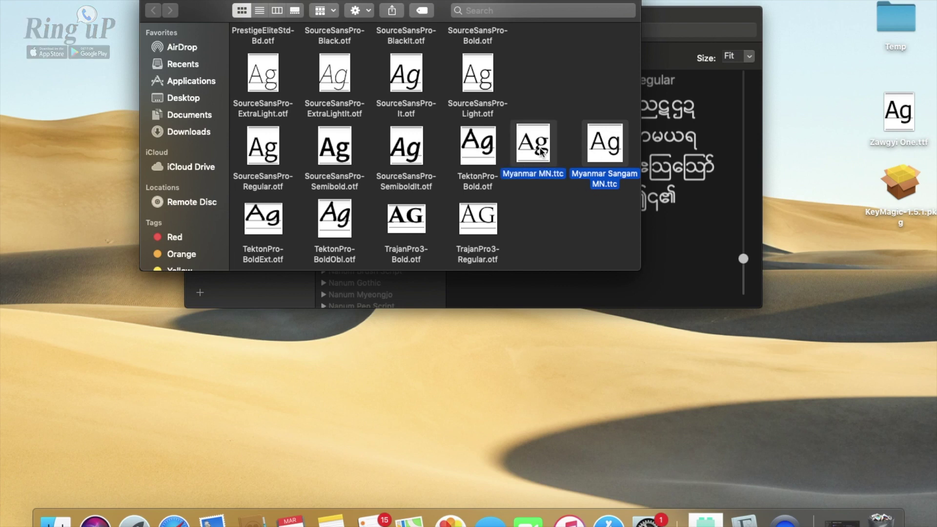
left_click_drag(535, 151, 802, 345)
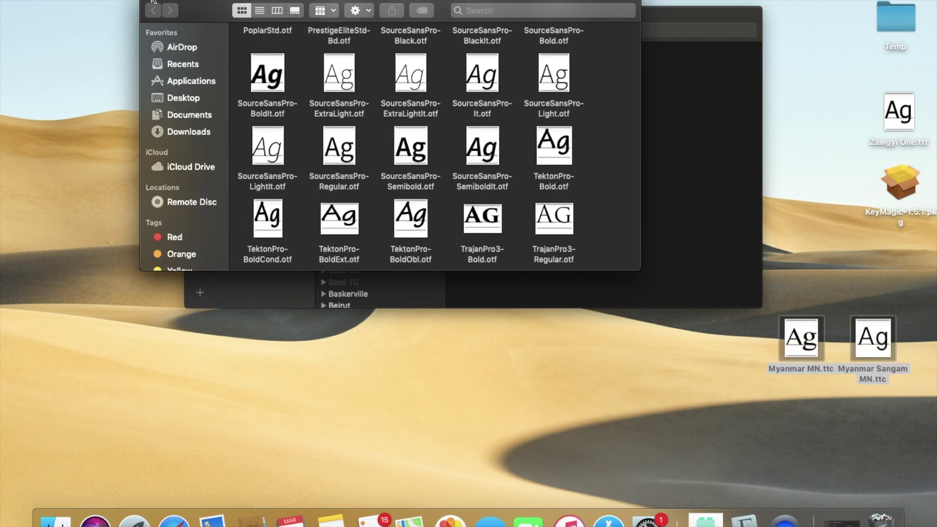
key("super+w")
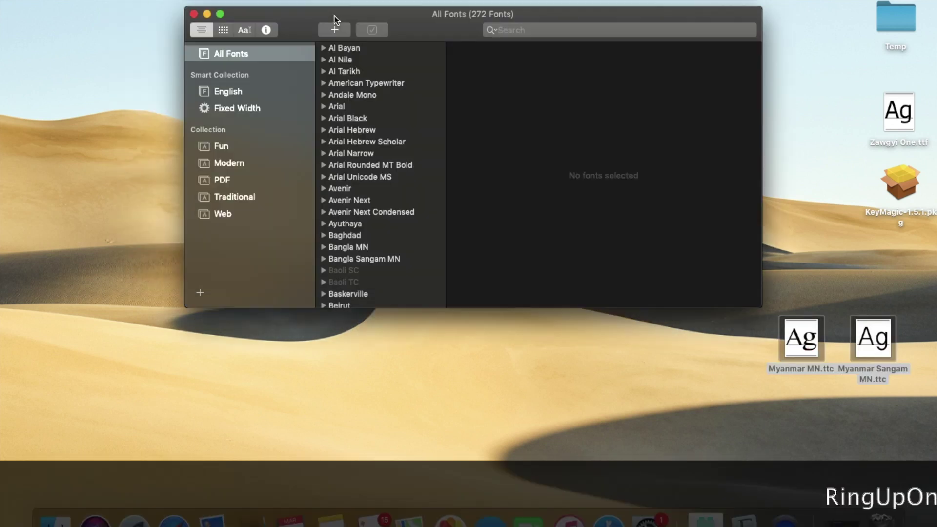
Place Zawgyi One.ttf beside the two Myanmar font files on the desktop and add all three to Font Book.
left_click_drag(898, 119, 837, 276)
left_click_drag(784, 229, 895, 402)
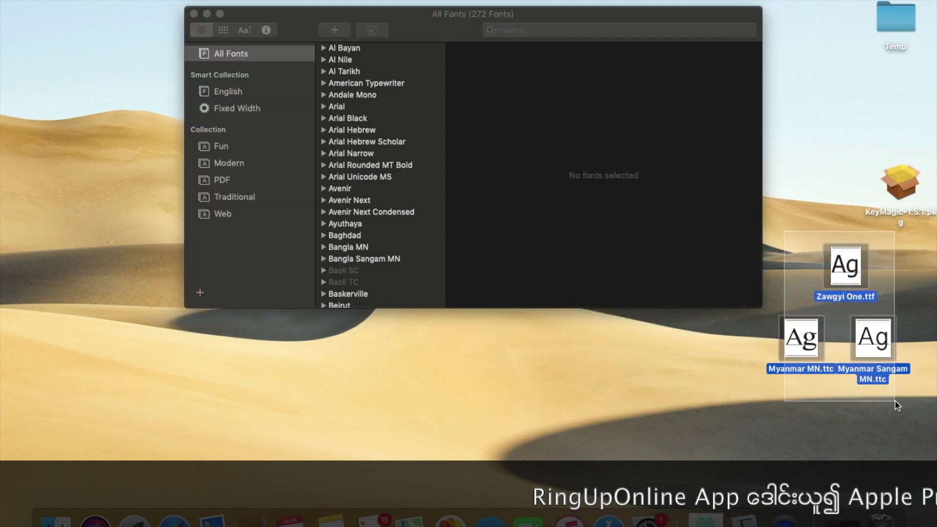
left_click_drag(877, 345, 424, 187)
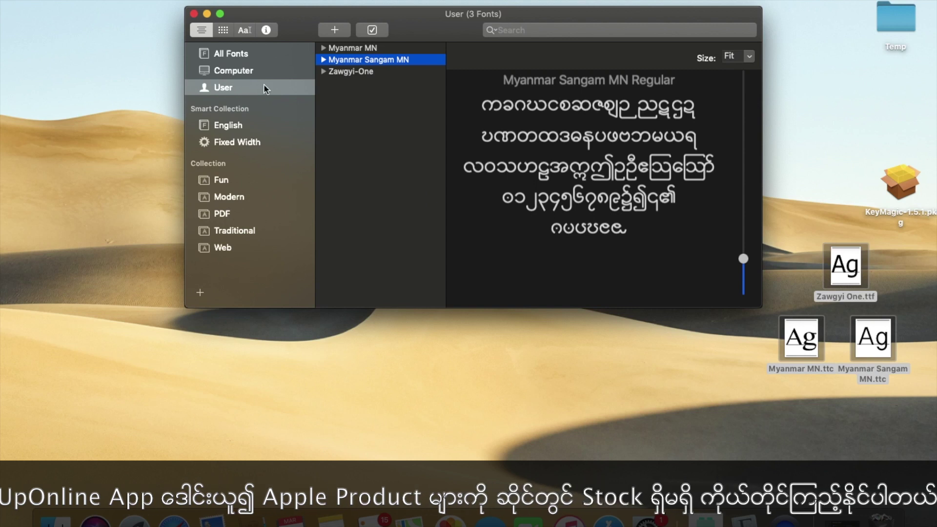
Review the fonts in the User collection, previewing Myanmar Sangam MN, Zawgyi-One and Myanmar MN.
left_click(251, 71)
left_click(257, 89)
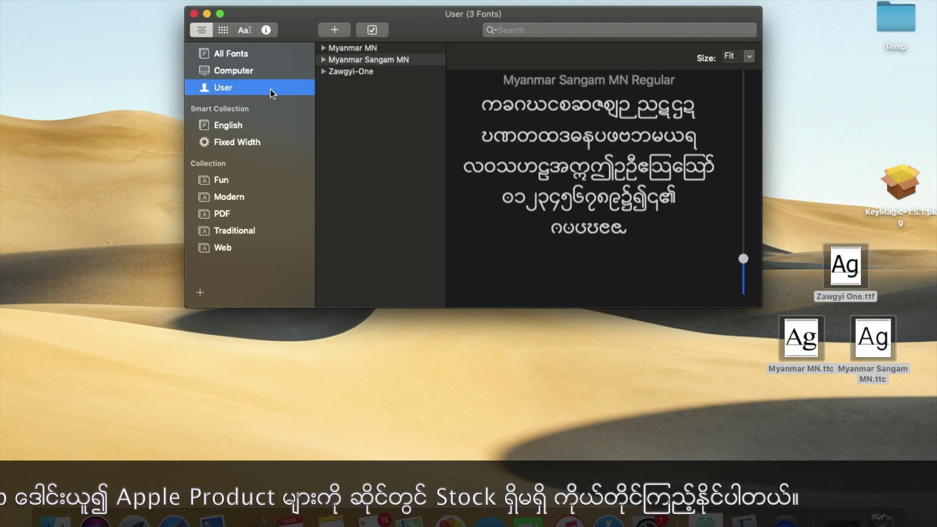
left_click(367, 62)
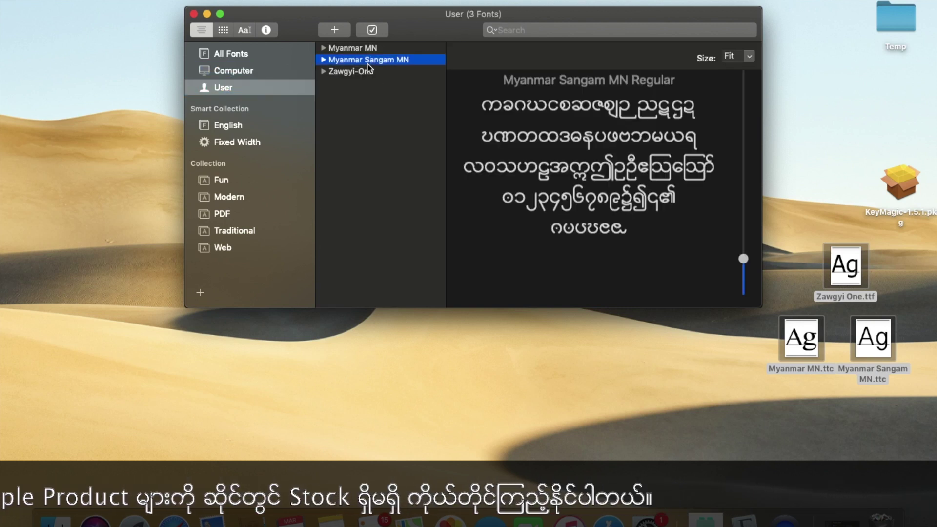
key("Down")
key("Up")
key("Up")
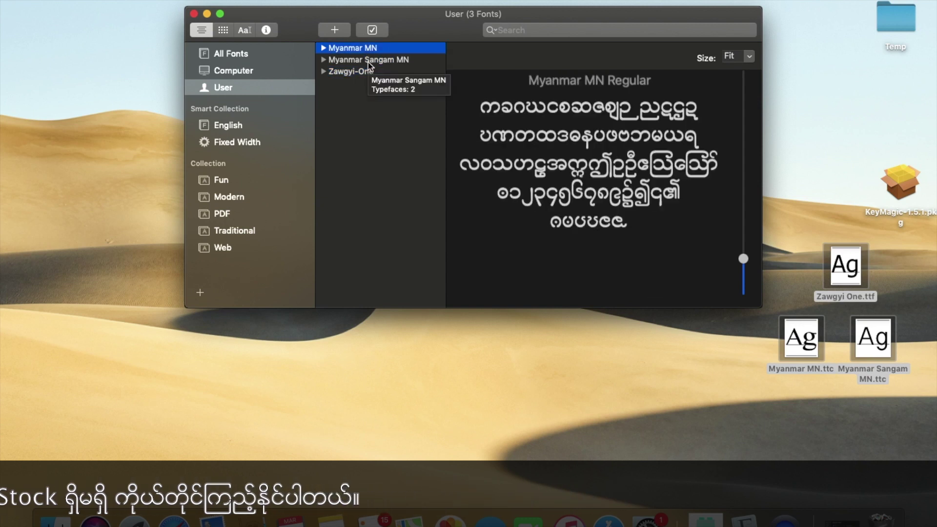
Disable the Myanmar MN and Myanmar Sangam MN fonts in the User collection and minimise the Font Book window.
right_click(368, 63)
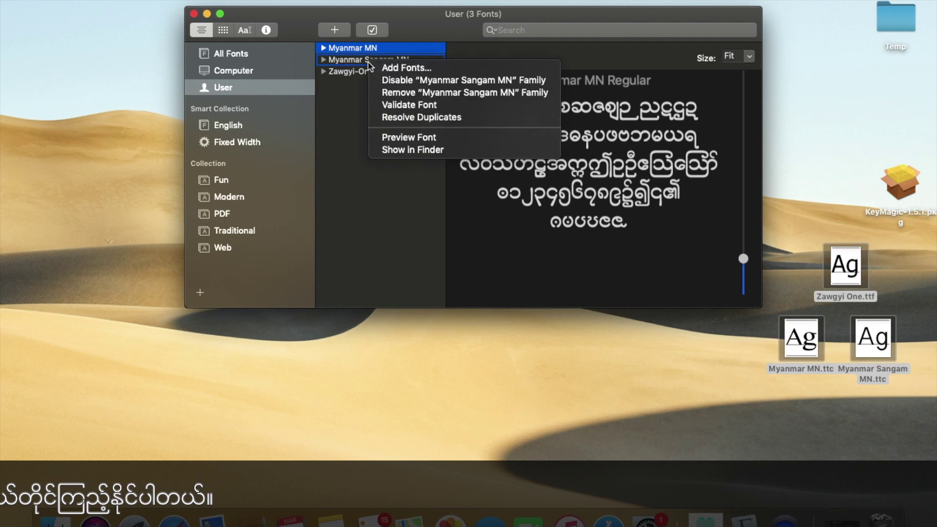
key("Escape")
left_click(351, 60, "super")
right_click(354, 61)
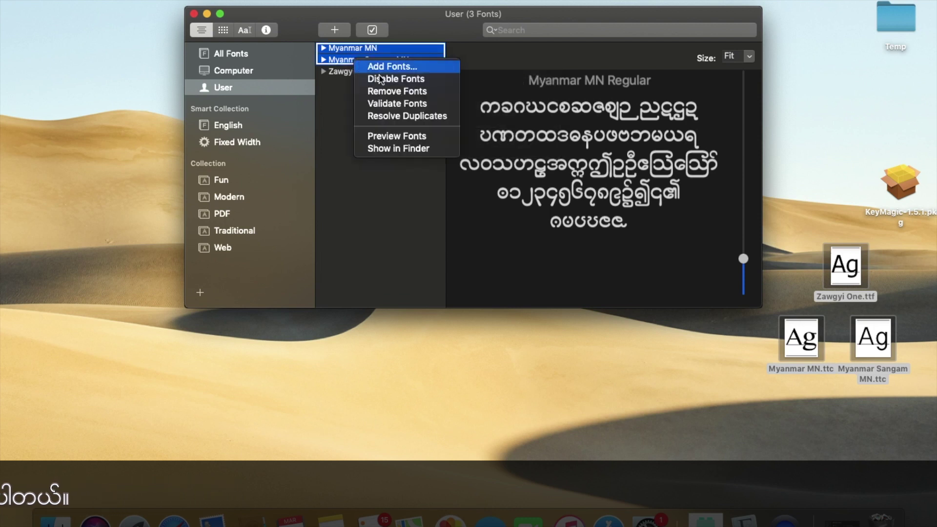
left_click(430, 79)
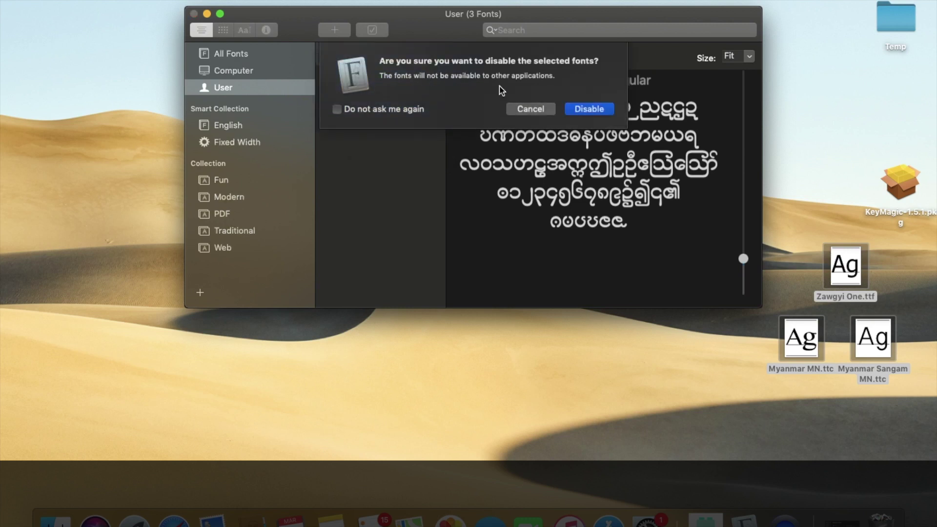
left_click(591, 109)
left_click(397, 101)
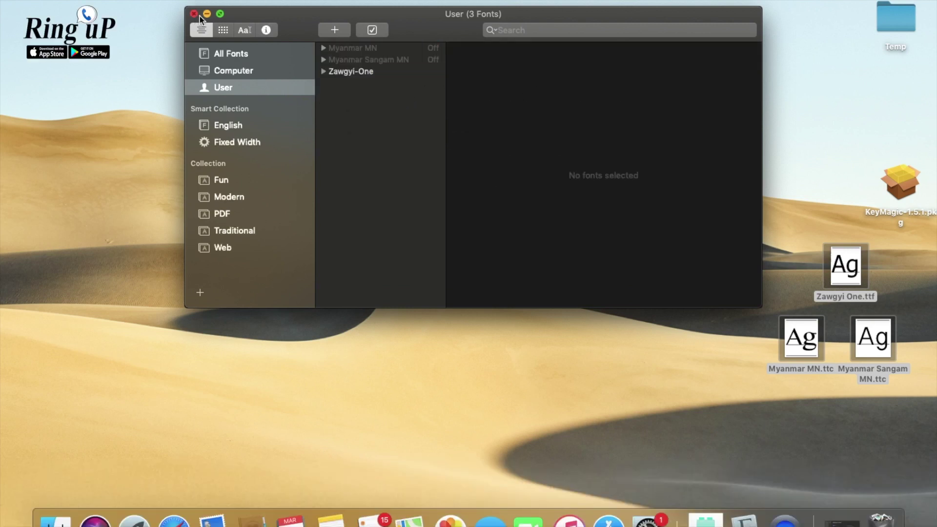
left_click_drag(276, 28, 217, 22)
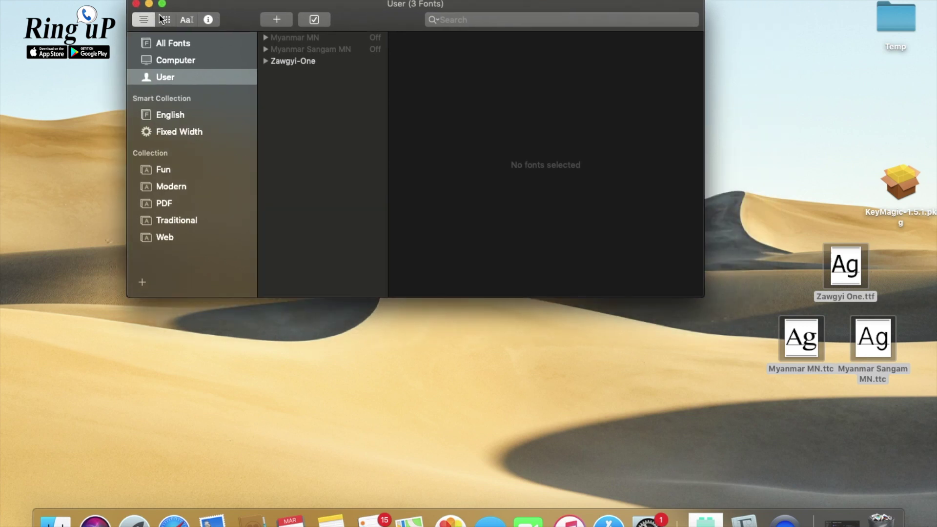
left_click(148, 7)
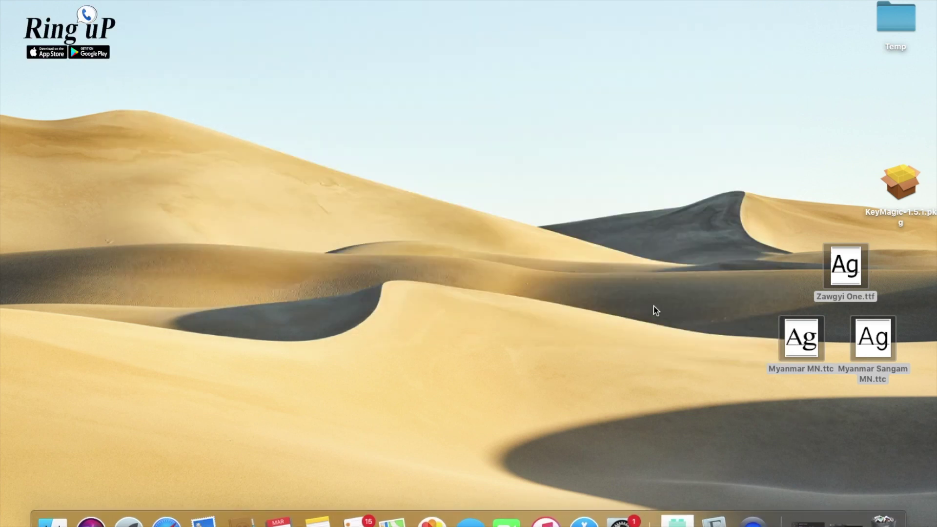
Launch the KeyMagic-1.5.1.pkg installer from the desktop and proceed through the introduction, agreeing to the software licence.
left_click(898, 196)
double_click(901, 195)
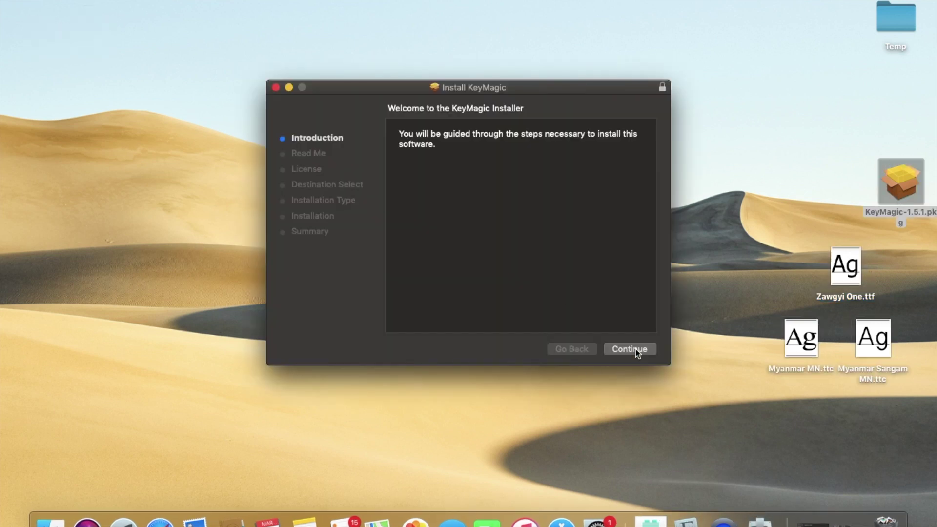
left_click(630, 349)
left_click(630, 349)
left_click(629, 349)
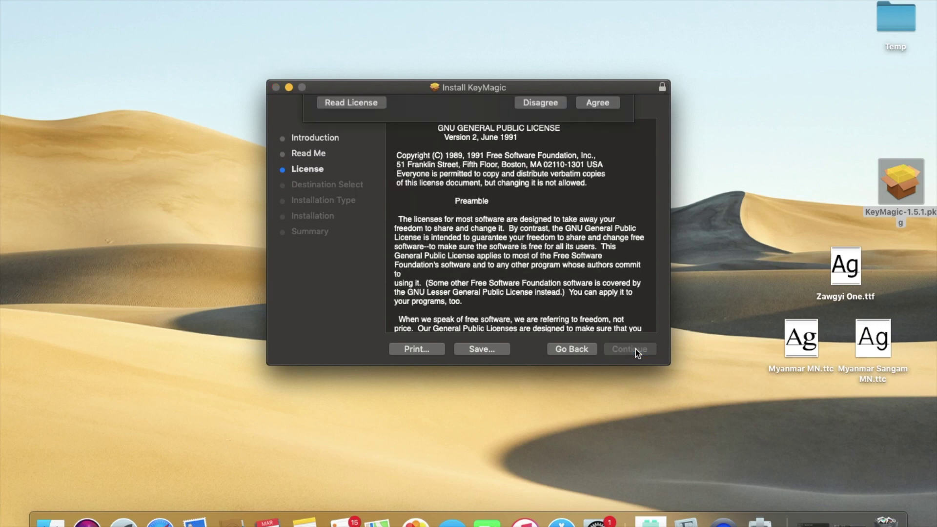
left_click(595, 191)
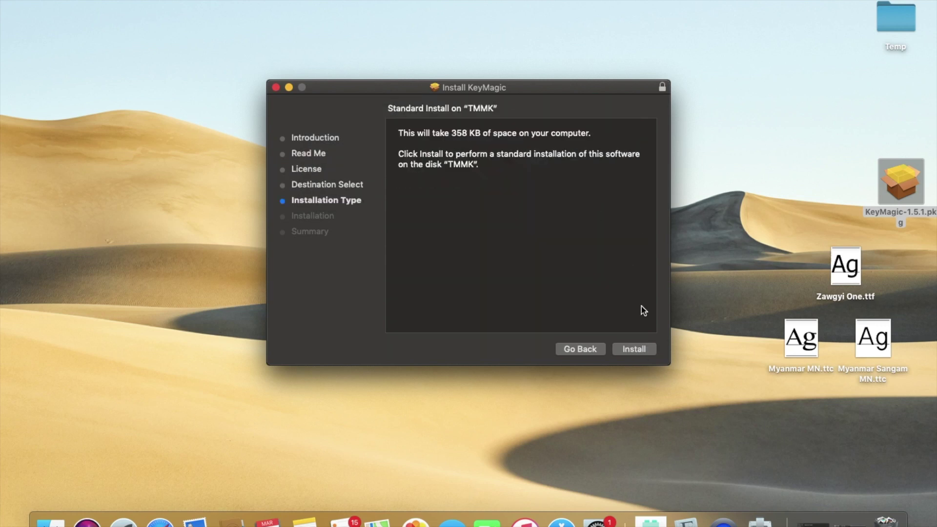
Run the standard KeyMagic installation, allowing the running application to be closed and authorising it with the account password.
left_click(649, 349)
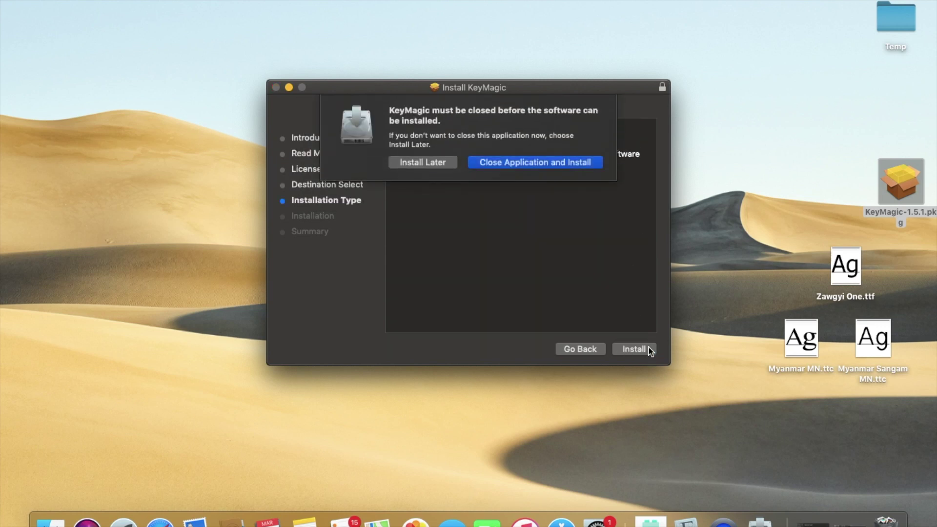
left_click(506, 167)
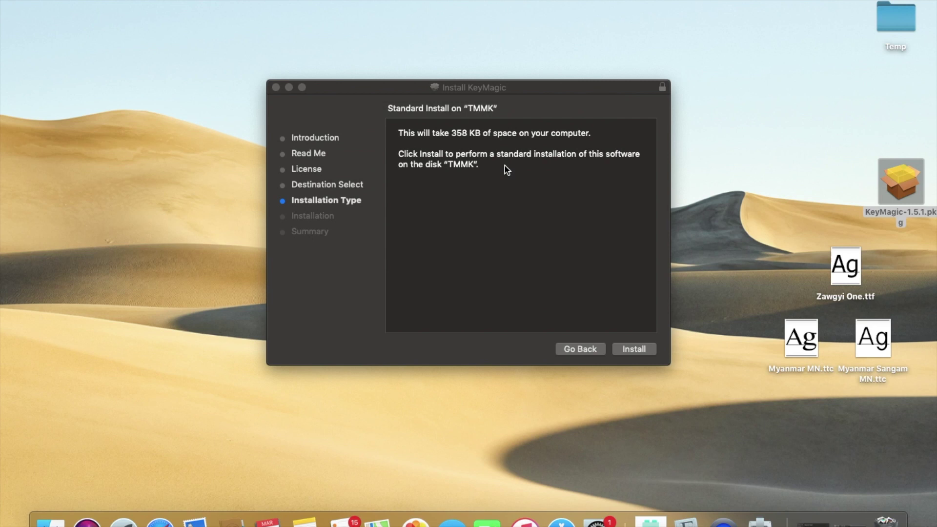
type("****")
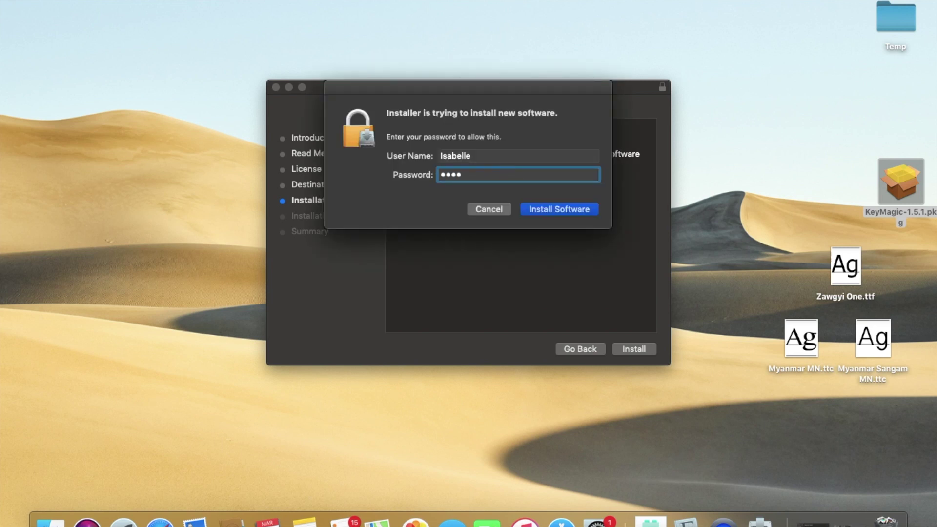
key("Return")
left_click(506, 161)
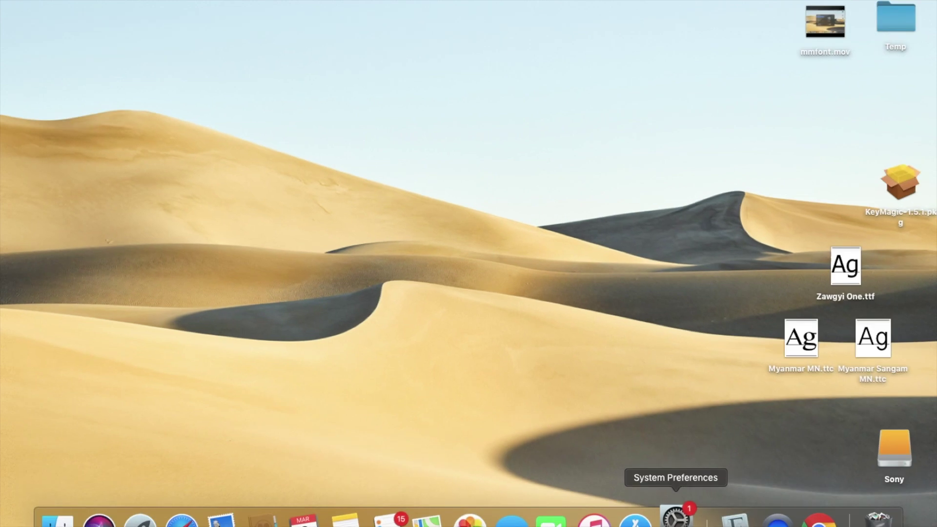
Add KeyMagic from Multiple languages as a keyboard input source in System Preferences.
left_click(675, 519)
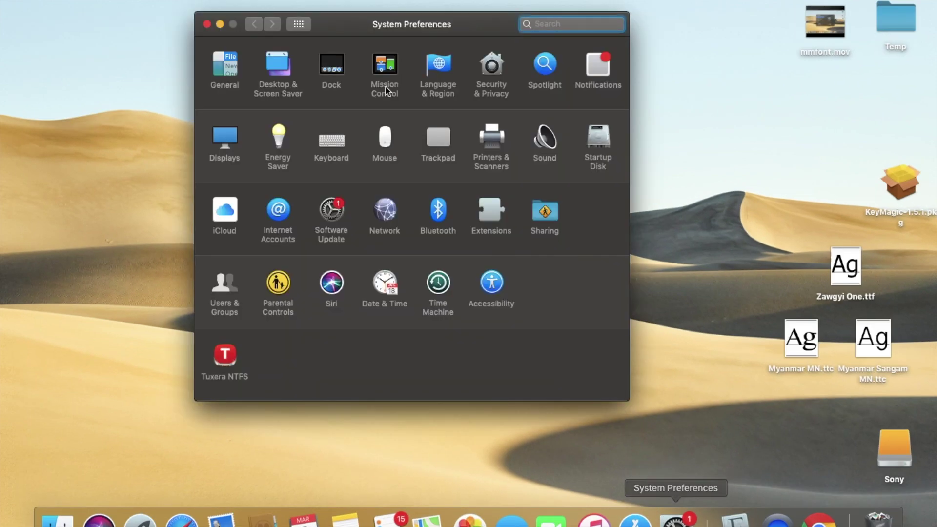
left_click(333, 143)
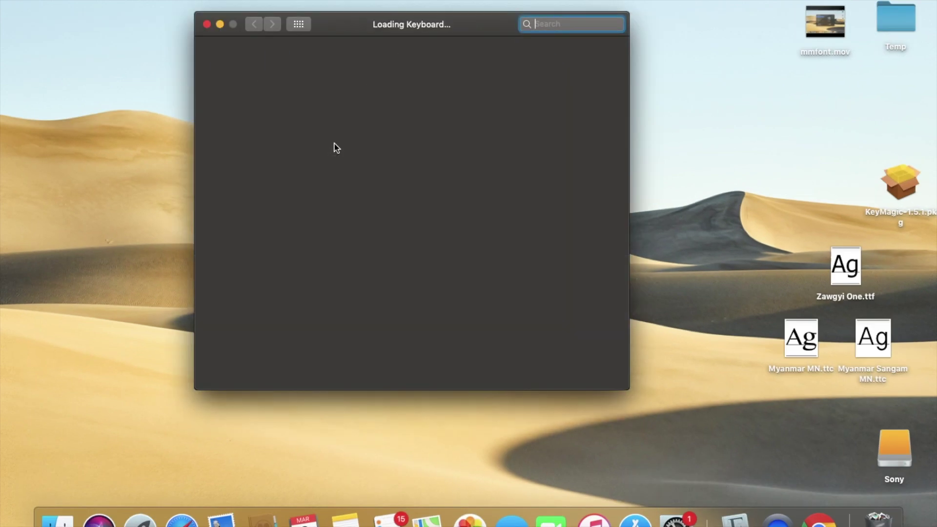
left_click(461, 61)
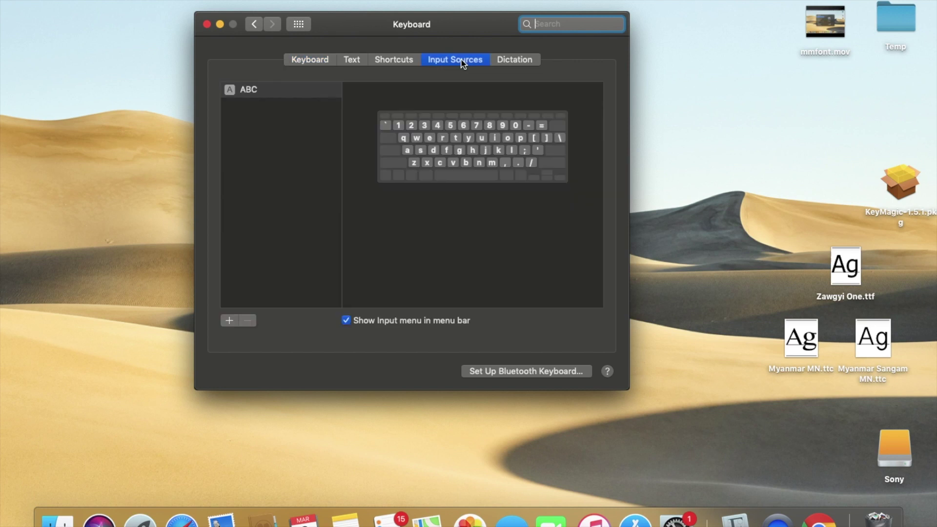
left_click(229, 321)
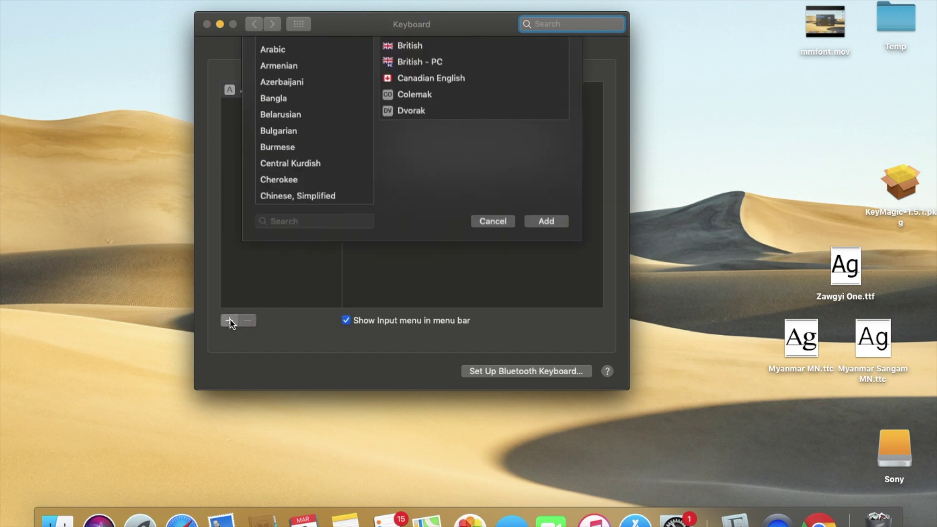
left_click(337, 89)
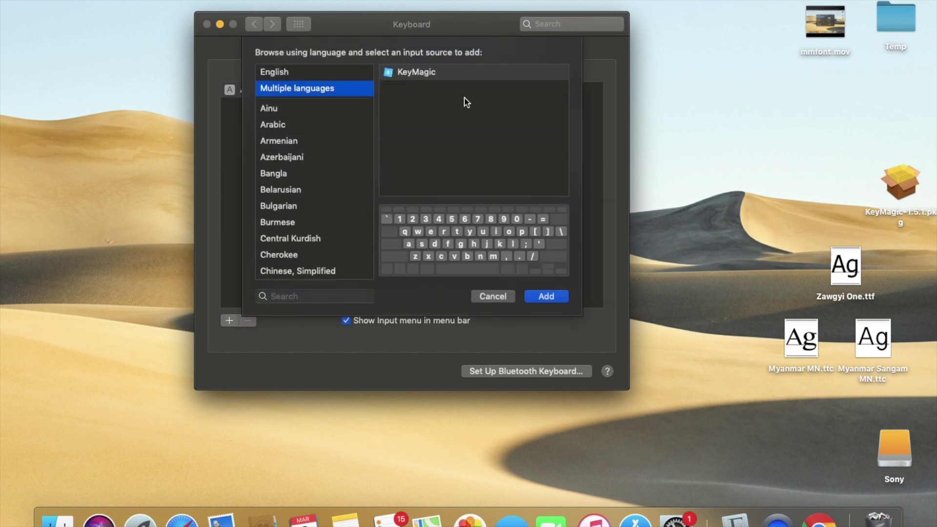
left_click(547, 297)
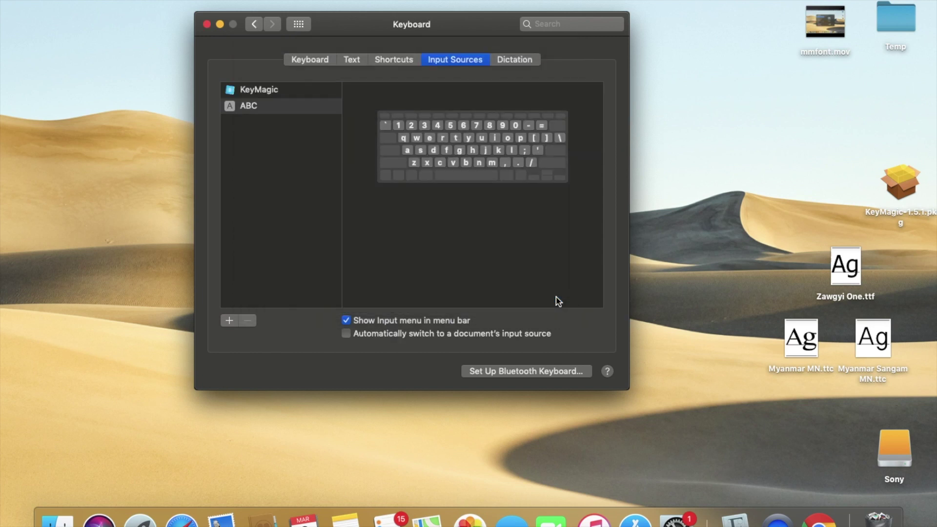
Review the keyboard shortcuts for switching input sources and close System Preferences.
left_click(394, 59)
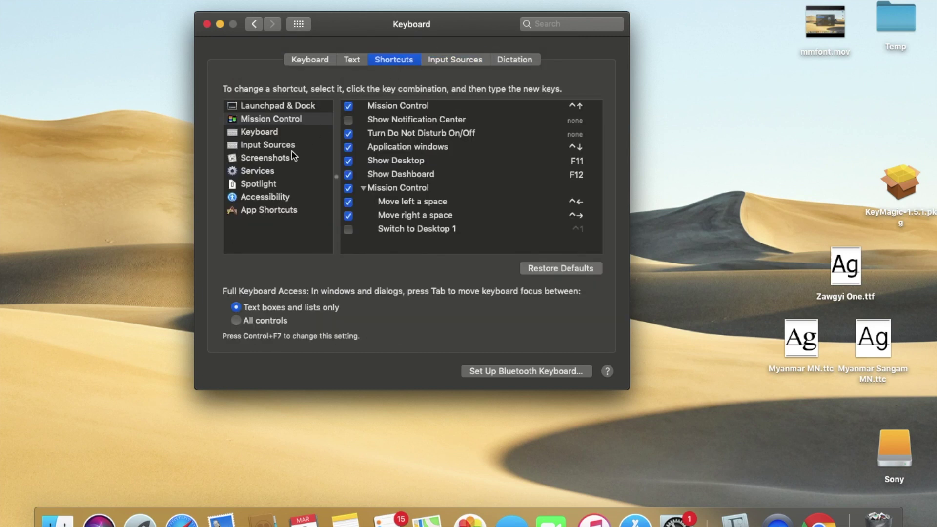
left_click(273, 146)
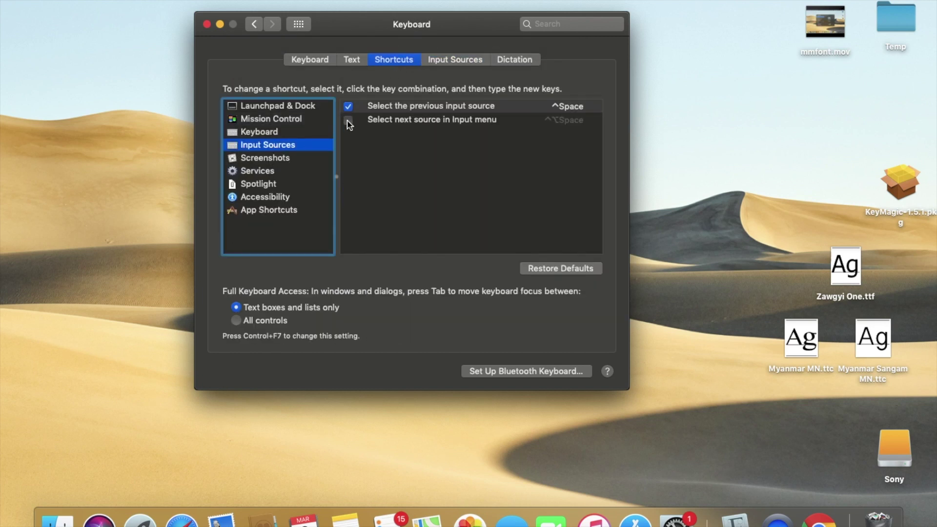
left_click(261, 27)
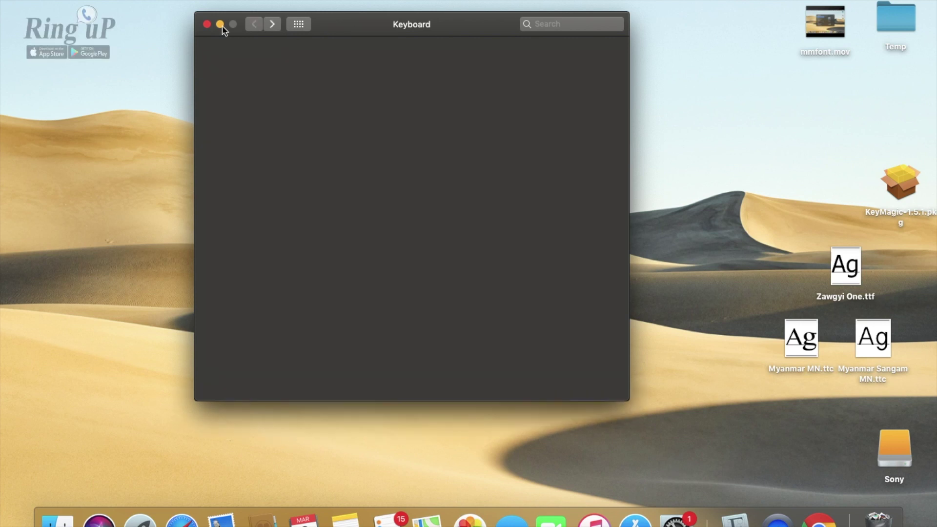
left_click(207, 24)
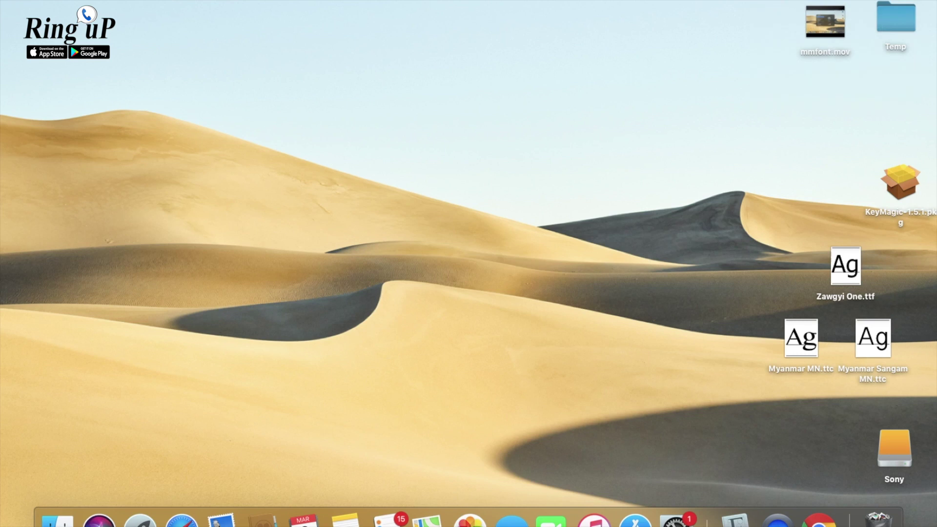
Switch the KeyMagic input source to the ZGUni layout and back to ZawGyi.
left_click(777, 3)
left_click(780, 8)
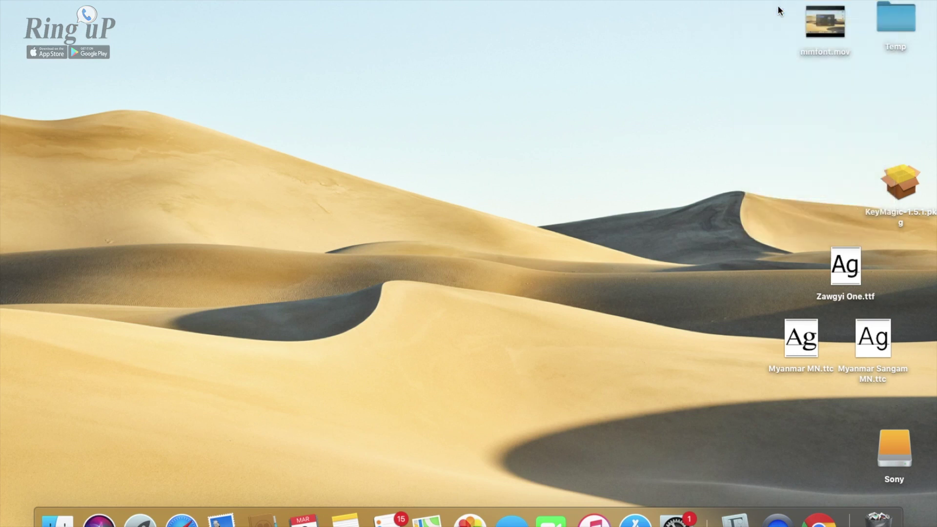
left_click(781, 2)
left_click(783, 2)
left_click(781, 2)
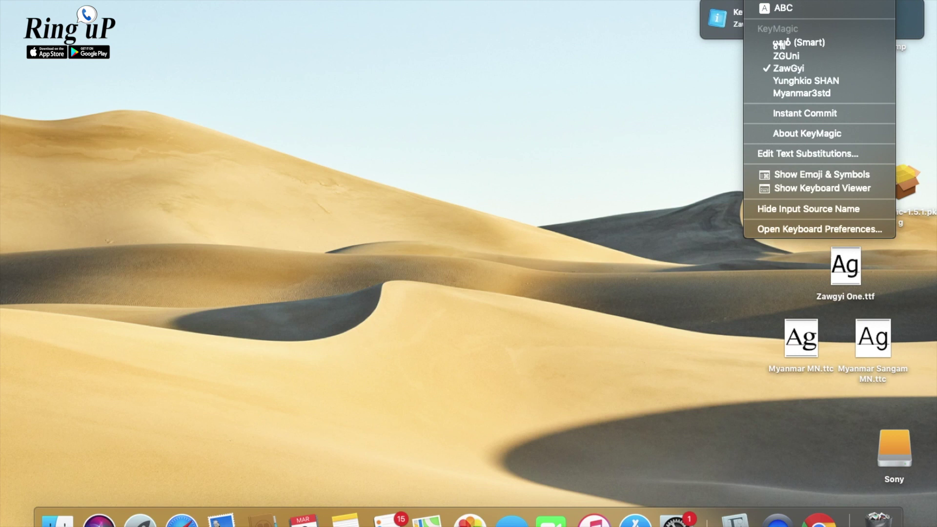
left_click(802, 57)
left_click(791, 4)
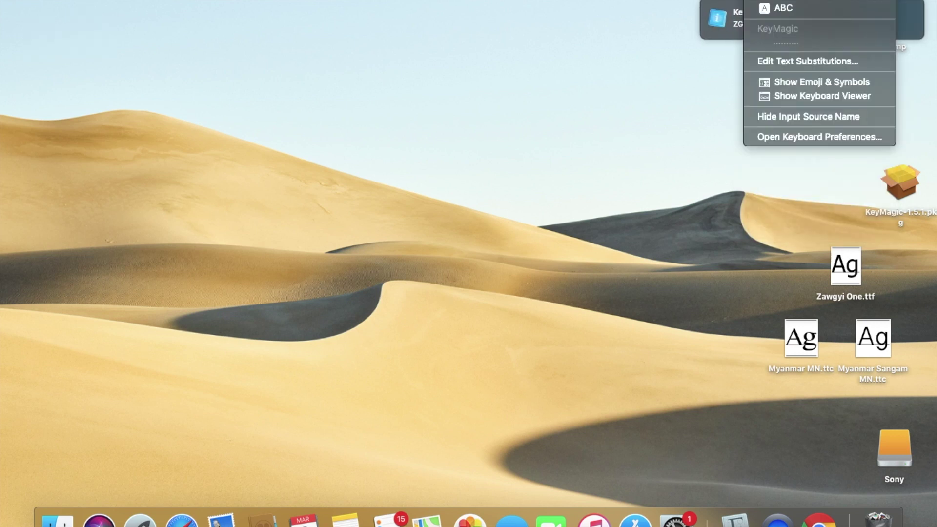
left_click(795, 67)
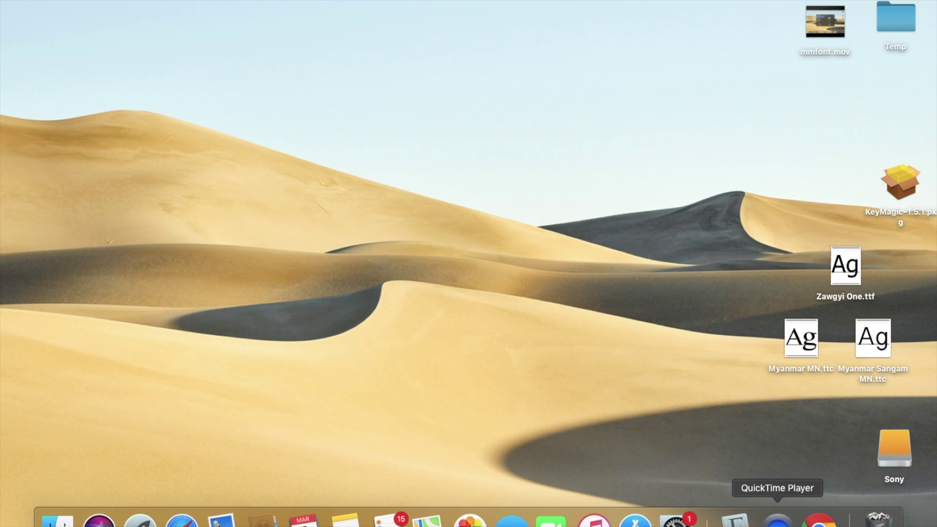
Switch to Microsoft Word, create a blank document and make its window full screen.
key("F4")
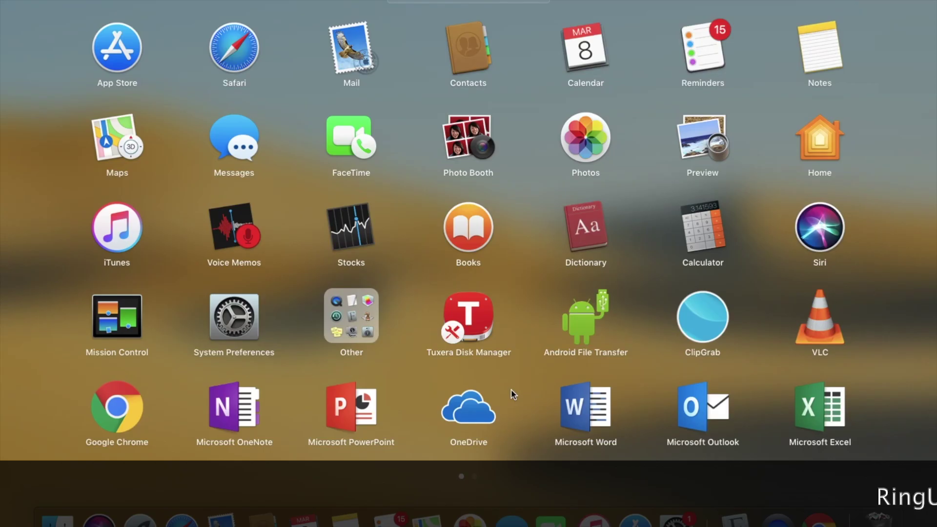
left_click(562, 422)
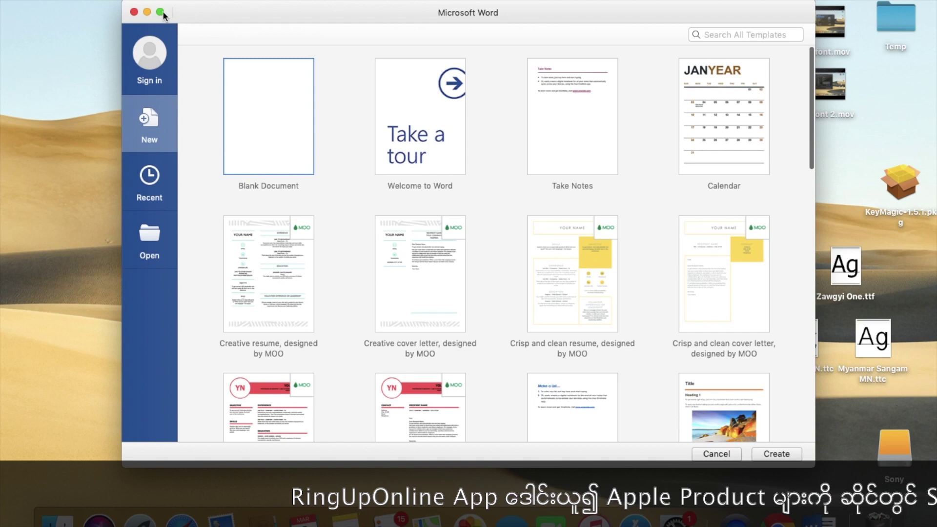
key("Return")
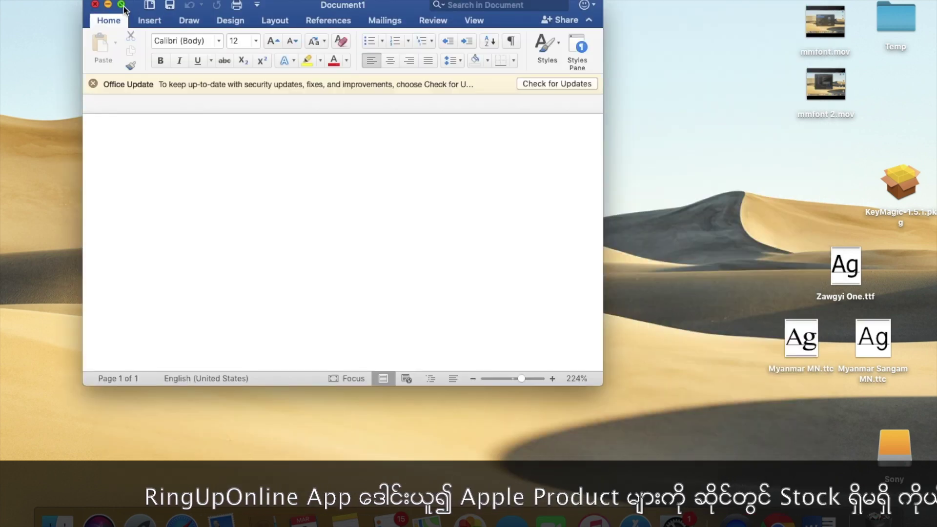
left_click(122, 5)
left_click(8, 67)
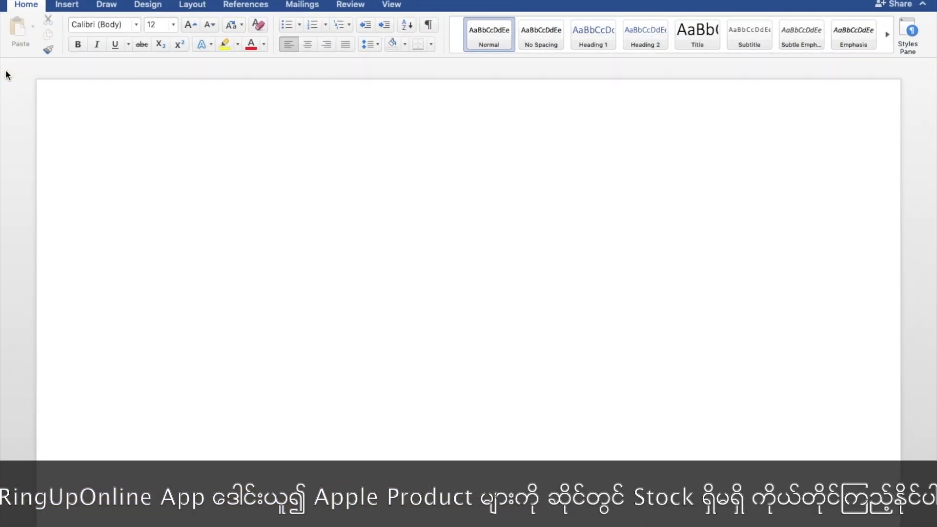
Set the font to Zawgyi-One and enter a short name in Myanmar script with KeyMagic ZawGyi, with its Latin spelling on the line below.
left_click(113, 27)
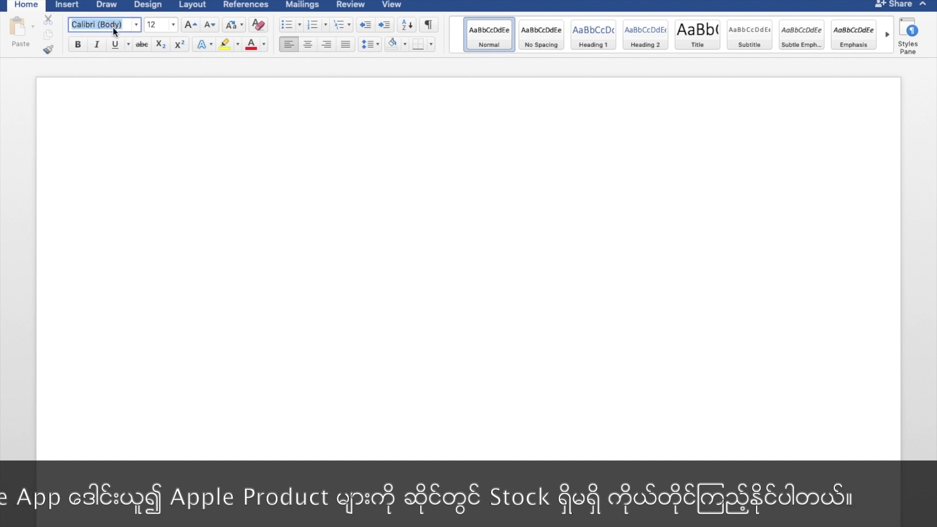
type("Zawgyi-One")
key("Return")
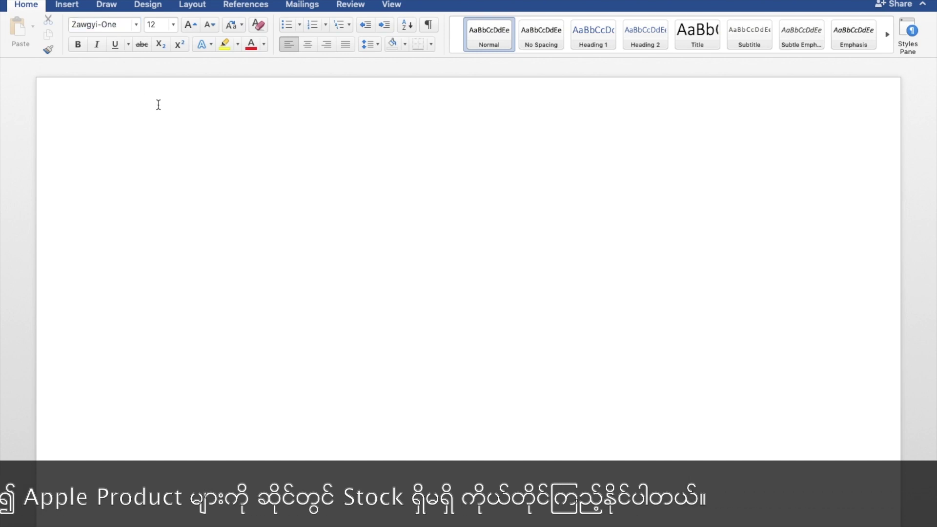
key("ctrl+space")
type("ေ")
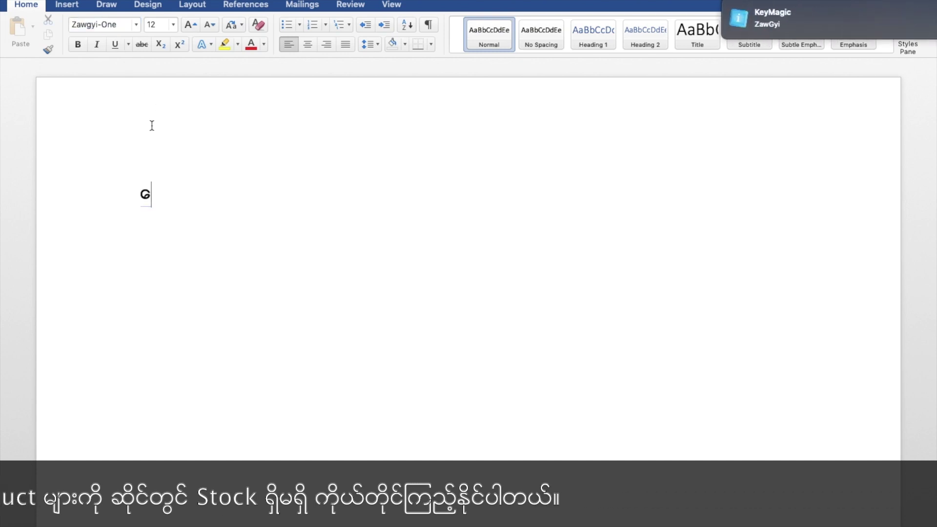
type("အာင်")
key("Return")
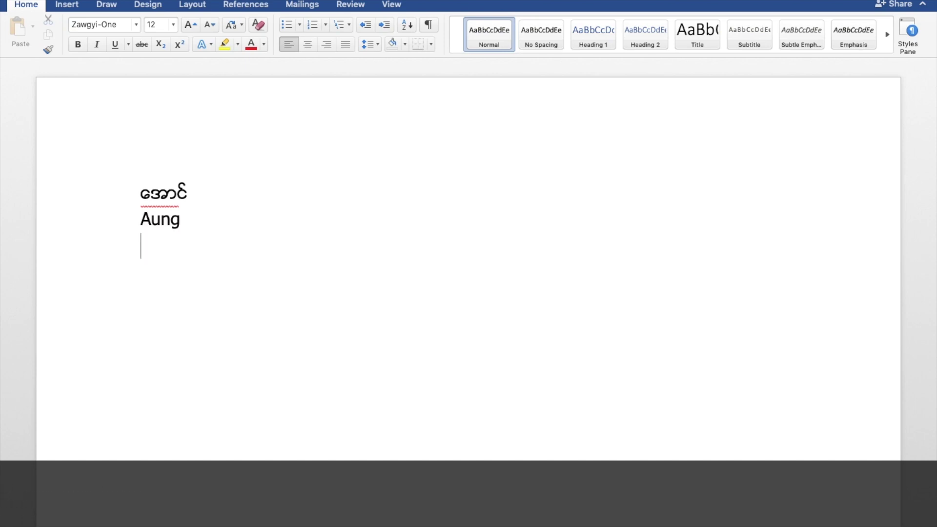
Set the third line's font to Myanmar Text, try entering ေအာ with the ZawGyi layout and erase it.
left_click(118, 27)
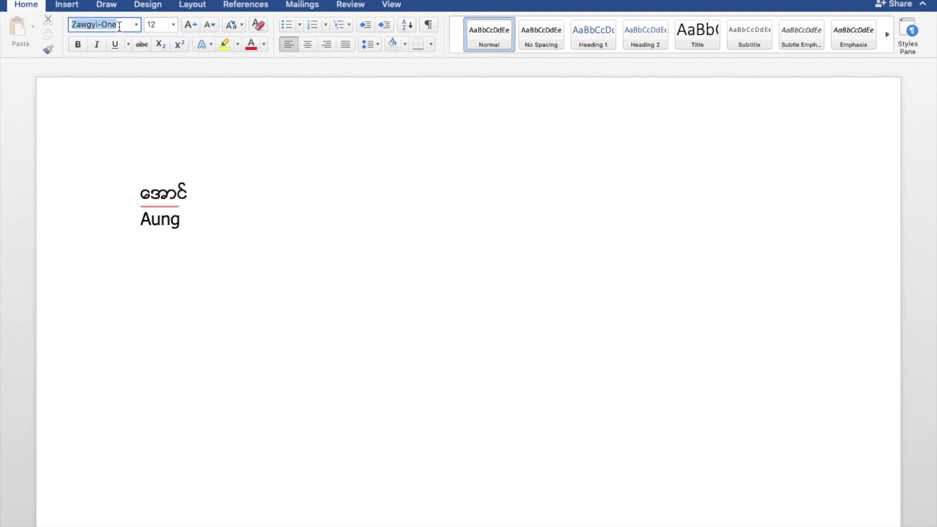
type("Myanmar Text")
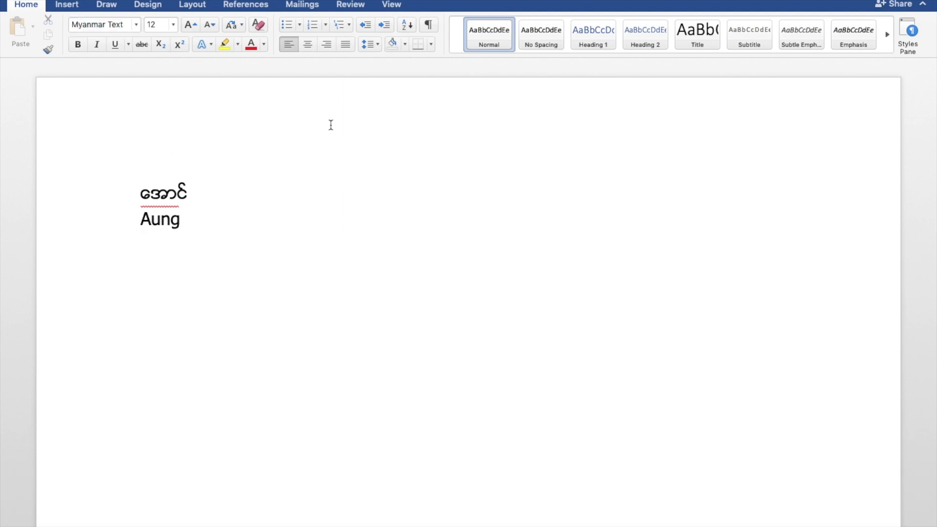
type("ေအာ")
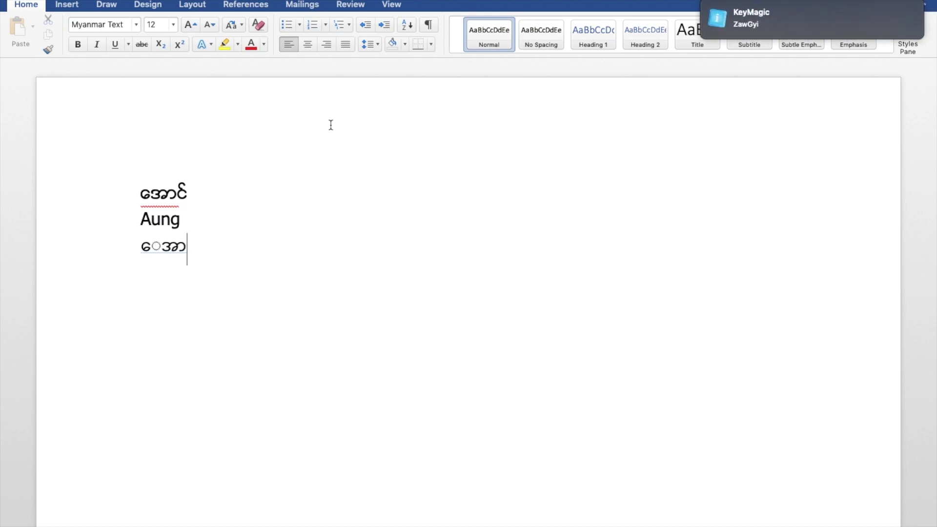
key("BackSpace")
key("BackSpace")
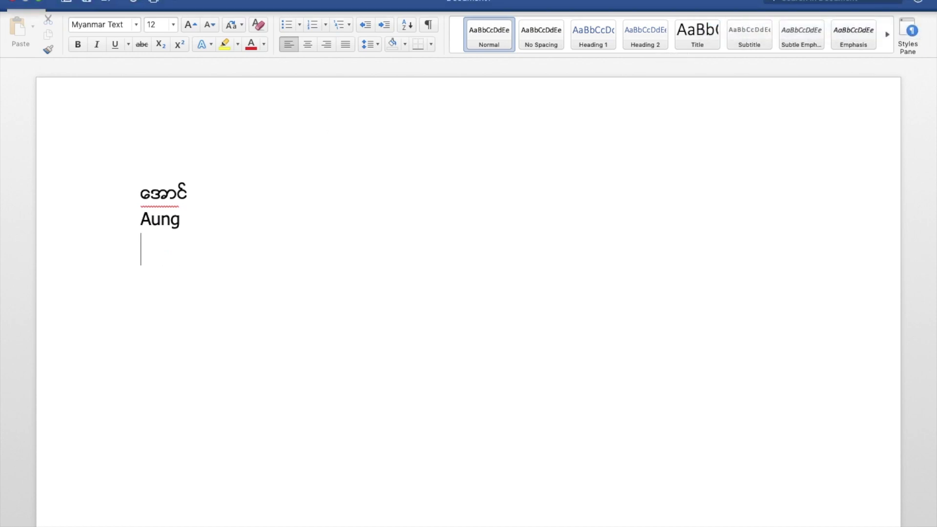
Change the KeyMagic layout to ZGUni and enter ယူနီကုတ် on the third line.
left_click(752, 2)
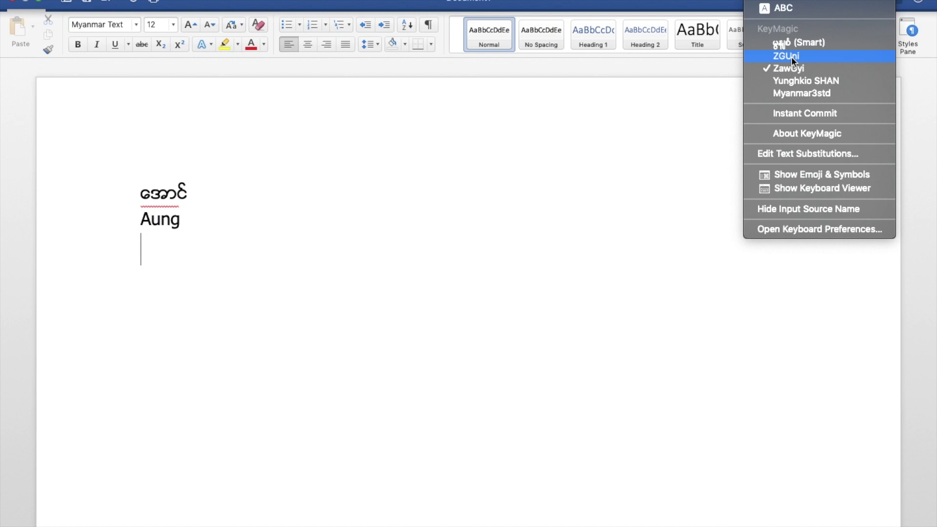
left_click(806, 56)
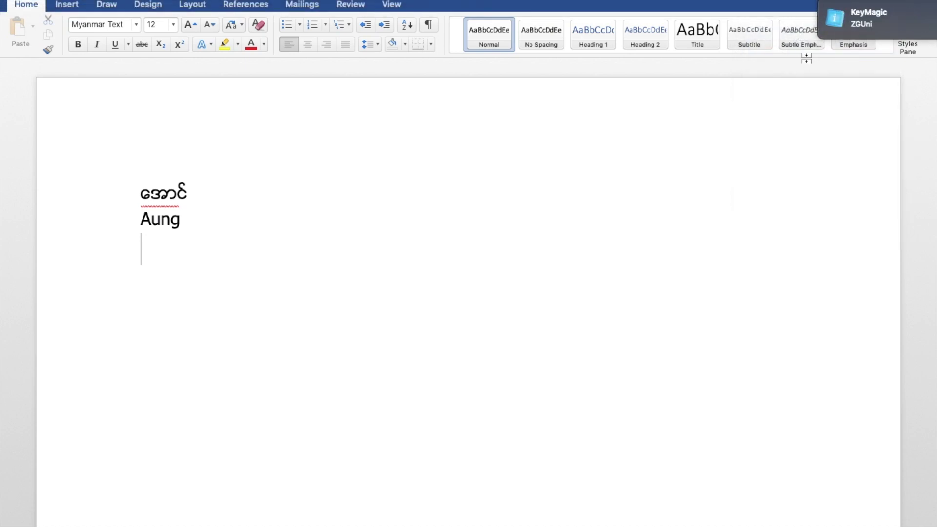
type("ေ")
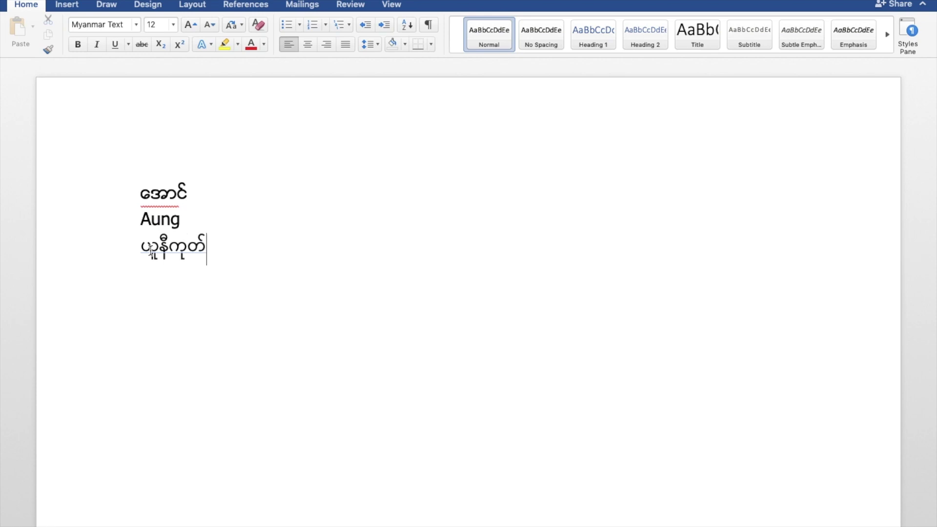
Try to overwrite the first line with ဇော် using the ZGUni layout and erase the line's text.
triple_click(178, 197)
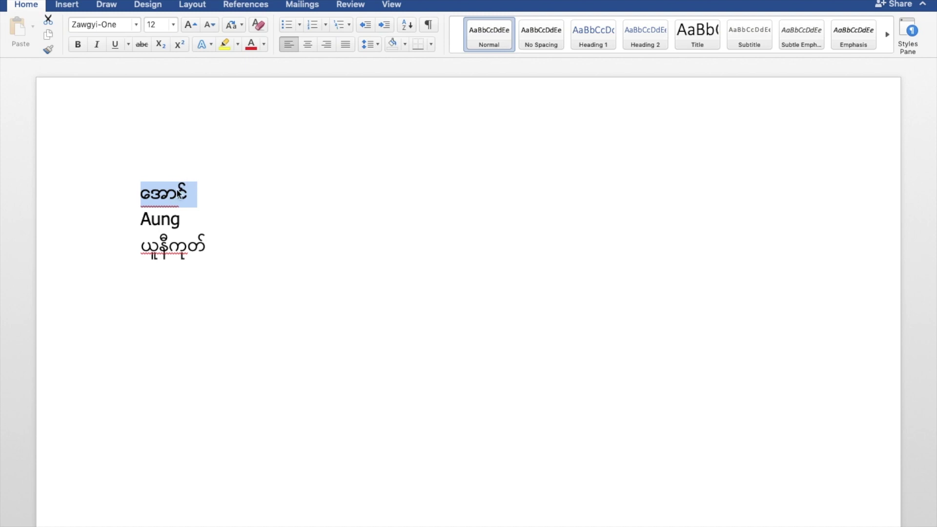
type("ဇော်")
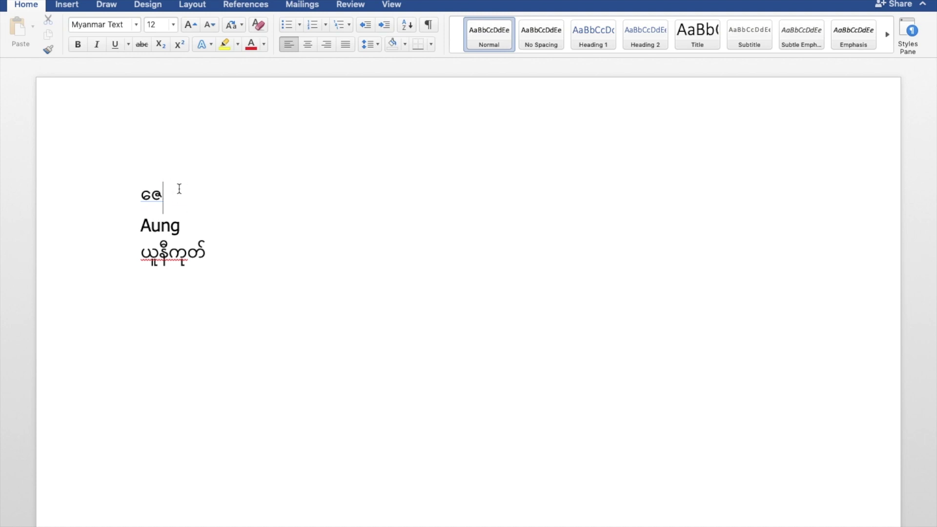
key("BackSpace")
key("BackSpace")
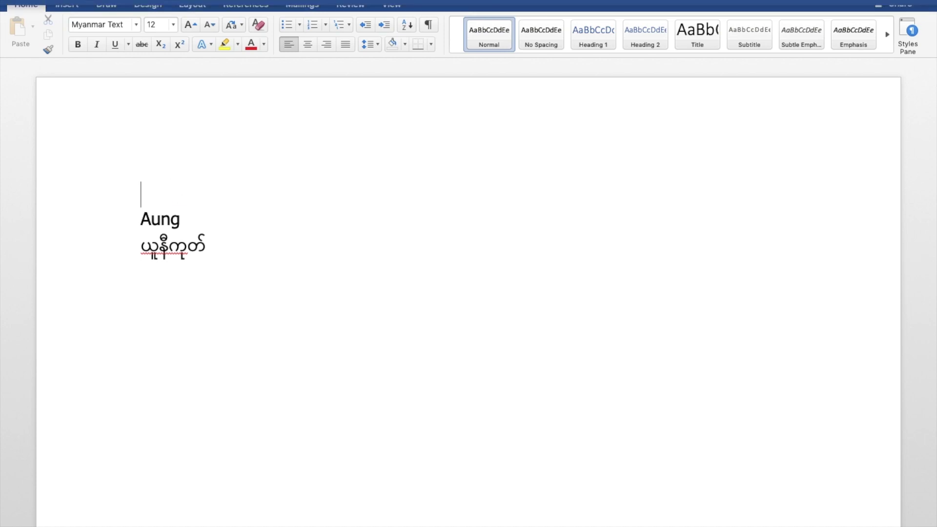
Change the KeyMagic layout to ZawGyi and enter ဇော်ဂျီ on the emptied first line.
left_click(754, 5)
left_click(776, 68)
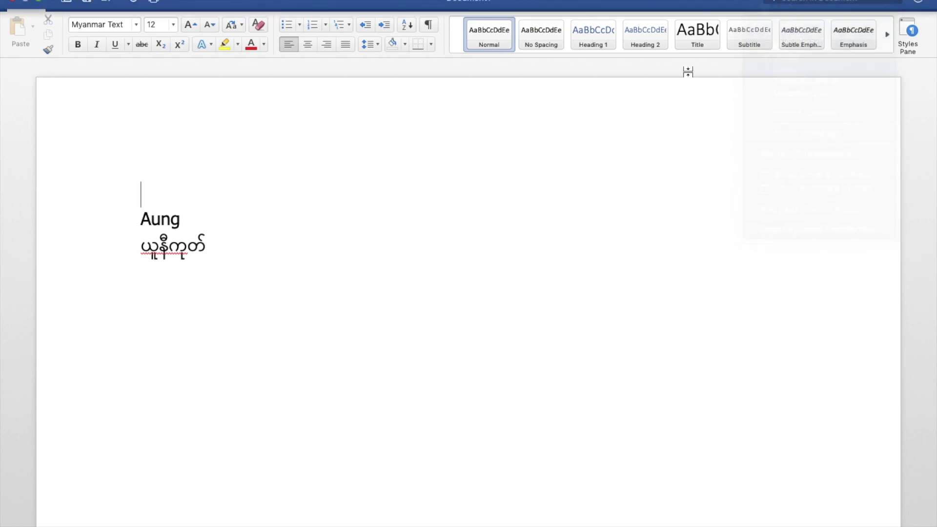
type("ေဝ")
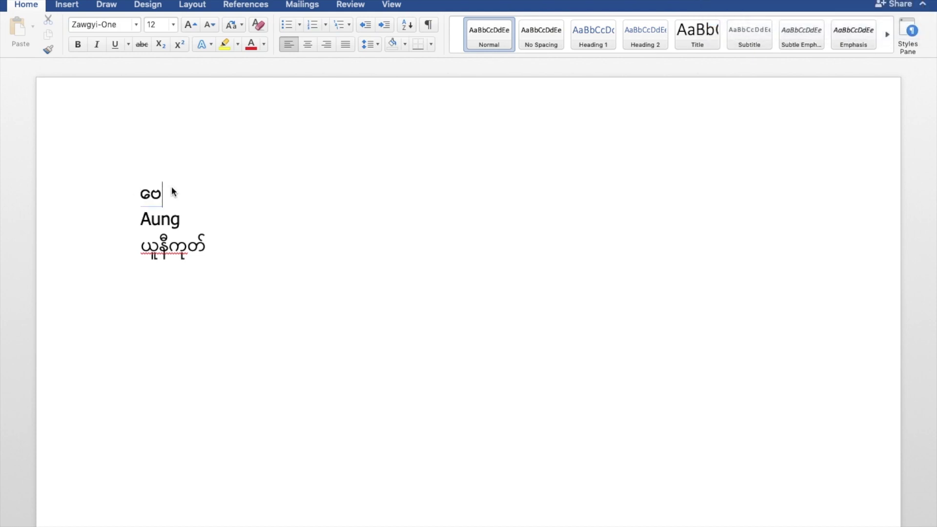
key("BackSpace")
type("ဈ")
left_click(196, 221)
left_click(754, 2)
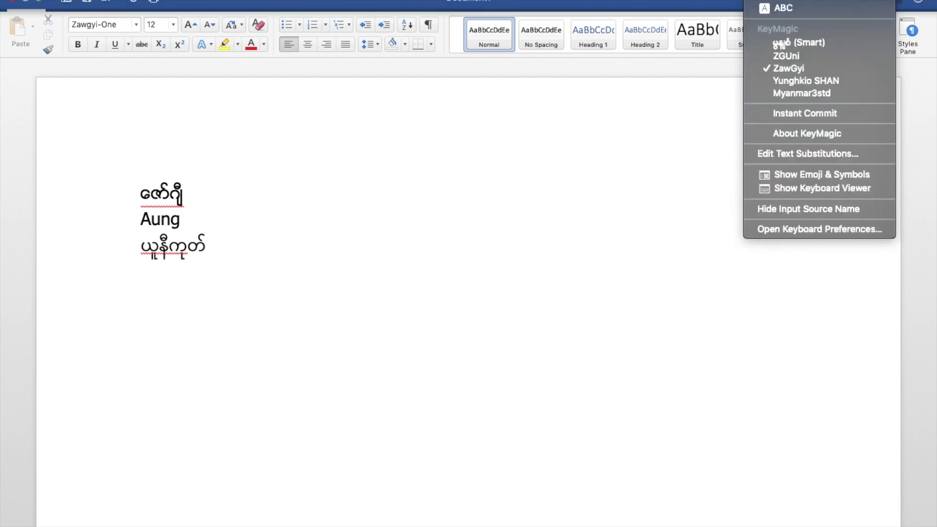
left_click(567, 244)
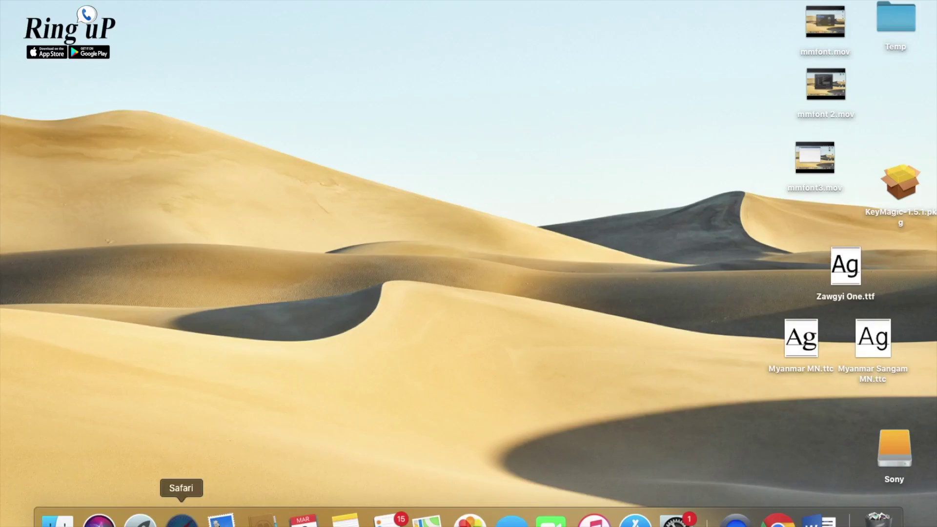
Switch to Safari and examine how Myanmar text displays on the Warranty Agreement page and the Facebook login page.
left_click(181, 520)
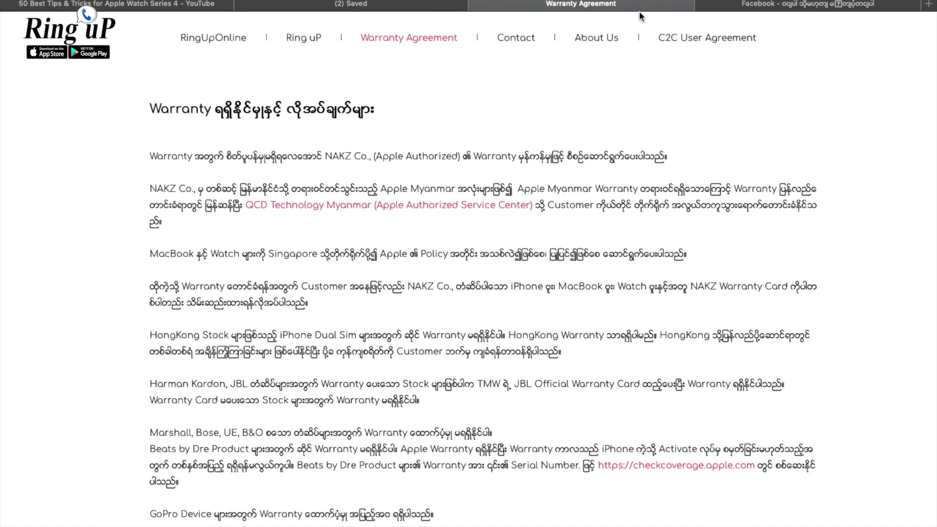
scroll(620, 104, "down", 3)
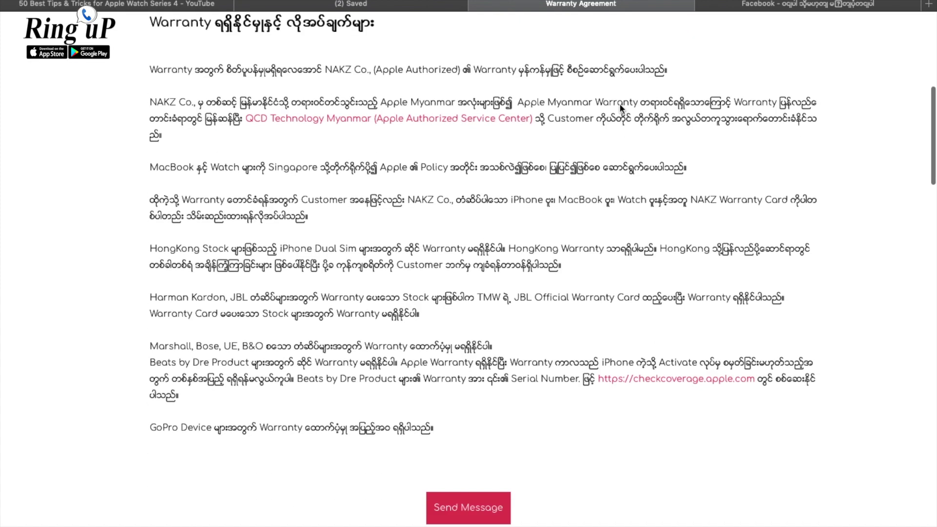
scroll(619, 103, "up", 3)
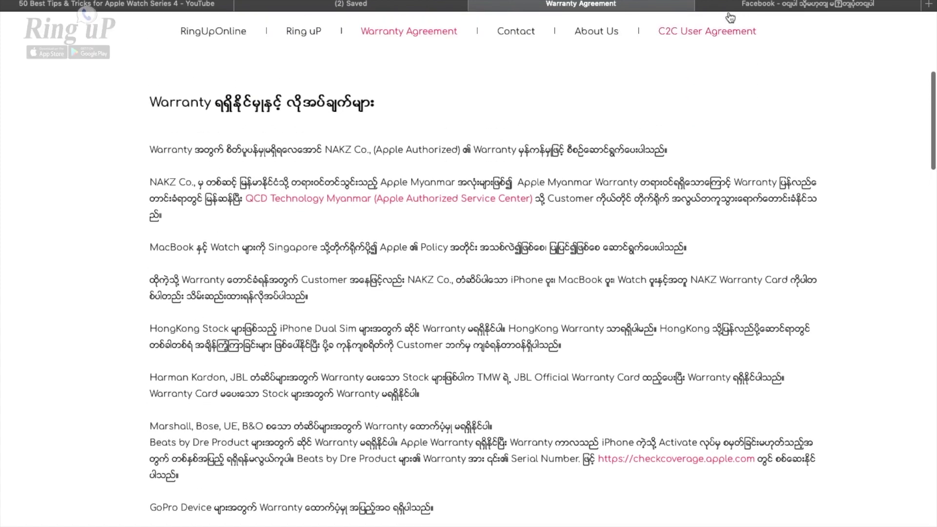
left_click(761, 4)
scroll(582, 237, "down", 2)
scroll(582, 238, "up", 2)
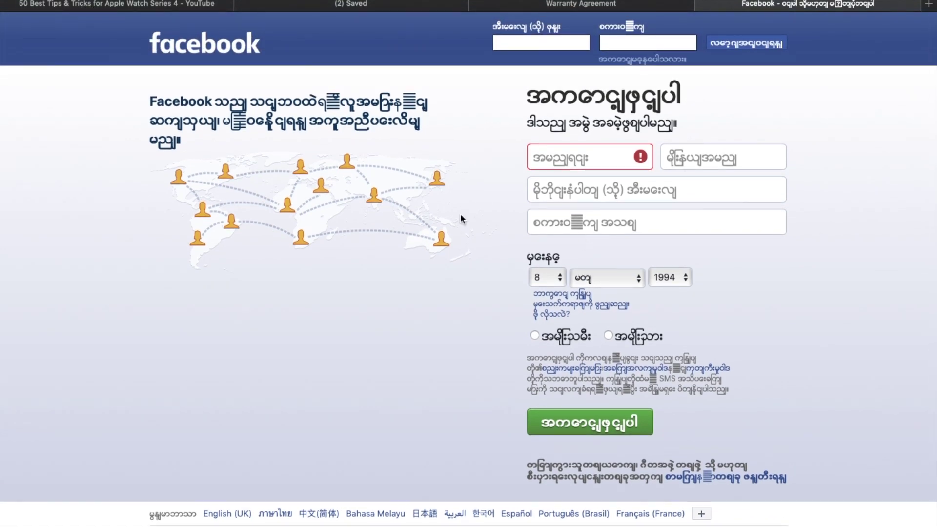
Leave the full-screen browser and switch to Font Book by searching for "font book".
key("ctrl+Left")
key("super+space")
type("font book")
key("Return")
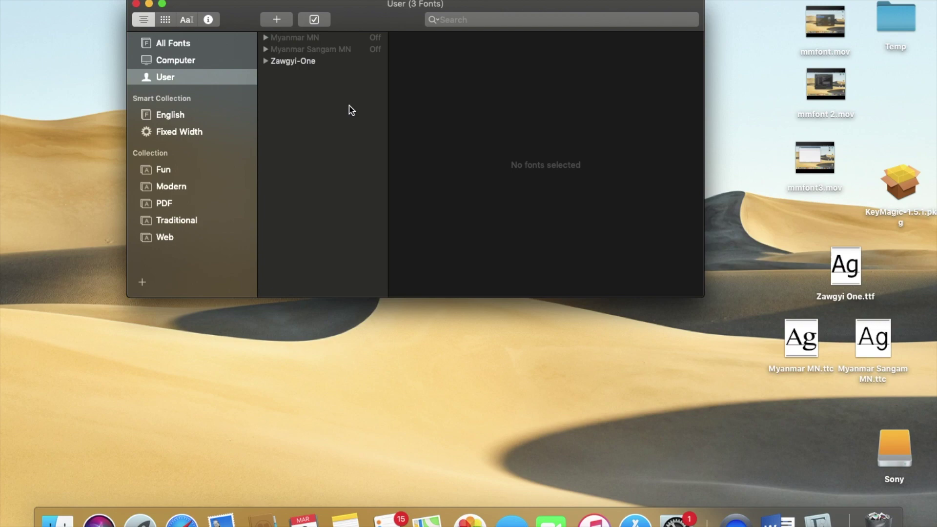
Switch to Safari and examine the Myanmar text on the Warranty Agreement page.
key("ctrl+Right")
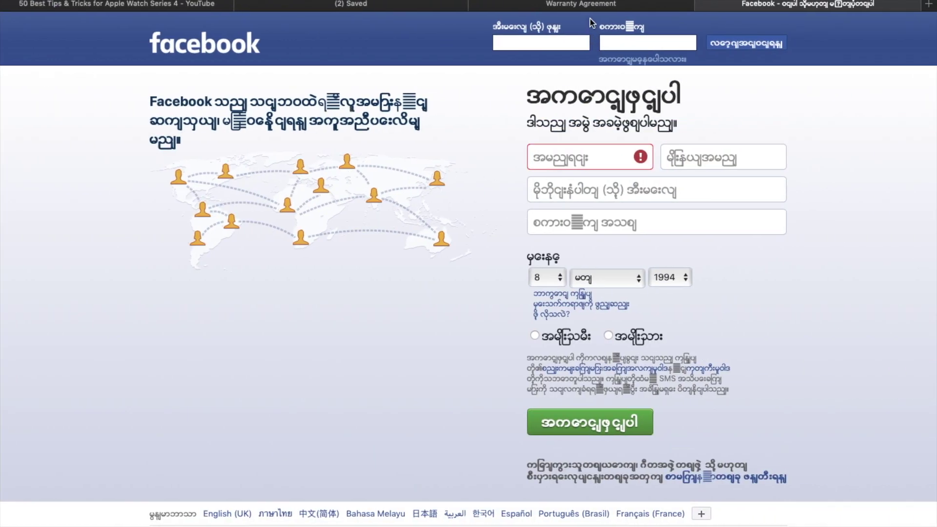
left_click(597, 6)
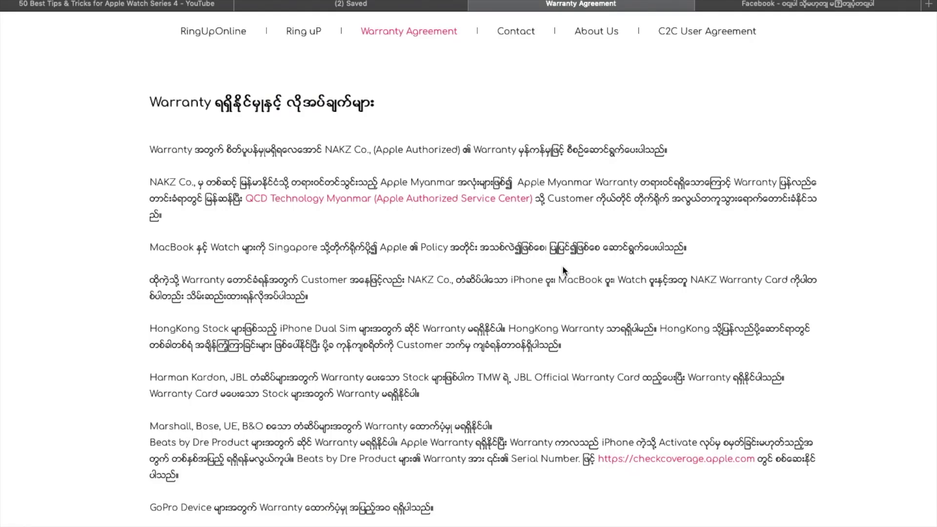
scroll(563, 268, "up", 5)
scroll(564, 271, "down", 5)
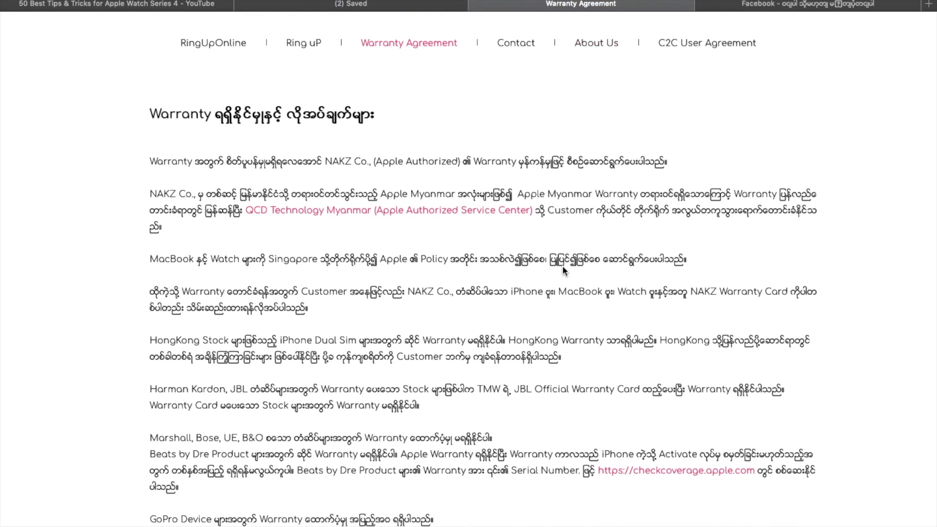
Switch back to Font Book and disable the Zawgyi-One font family.
key("ctrl+Left")
left_click(312, 62)
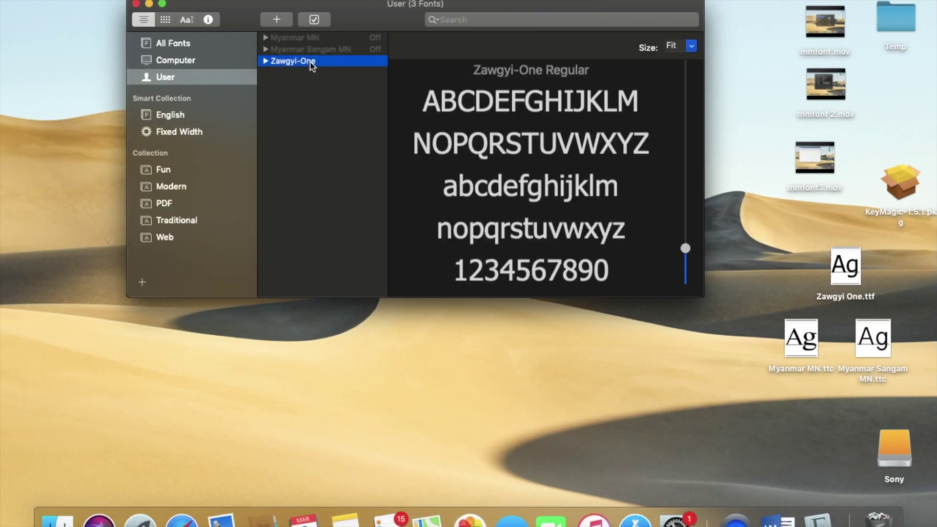
right_click(311, 64)
left_click(324, 79)
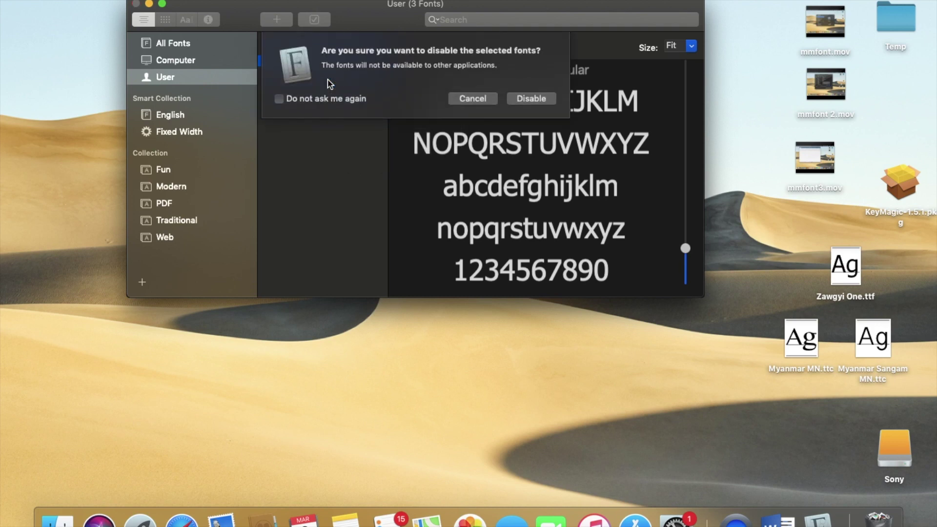
left_click(544, 99)
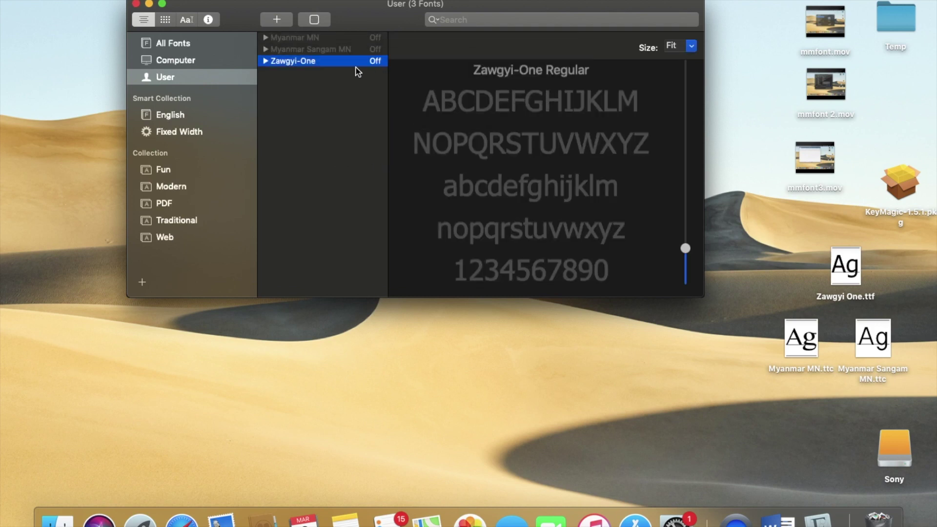
Enable the Myanmar MN and Myanmar Sangam MN fonts together.
left_click(344, 49)
left_click(337, 39, "shift")
right_click(336, 37)
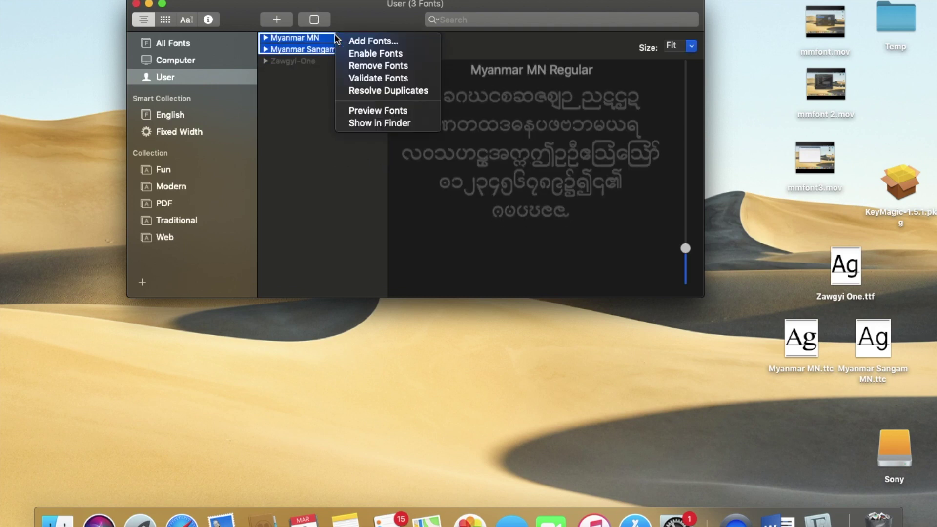
left_click(362, 54)
left_click(350, 92)
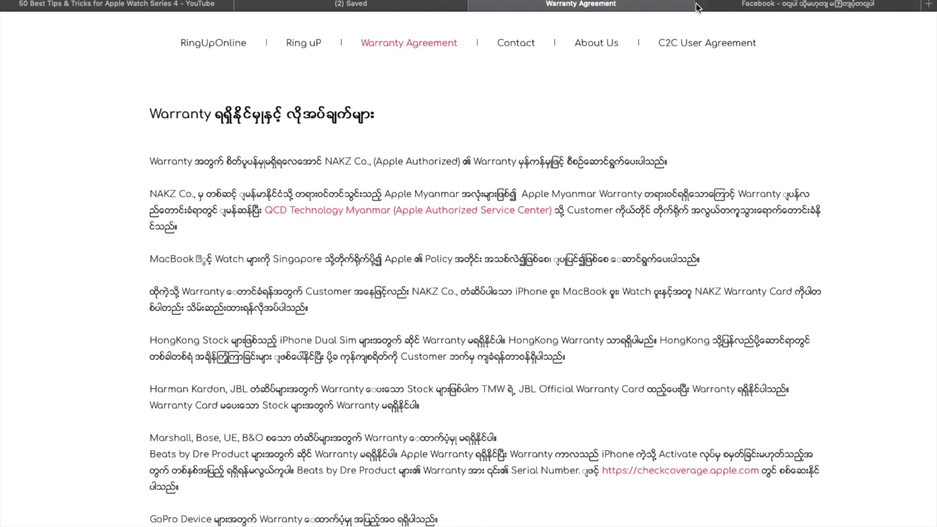
Reload the Warranty Agreement page in Safari and examine the Myanmar text there and on the Facebook login page.
key("super+r")
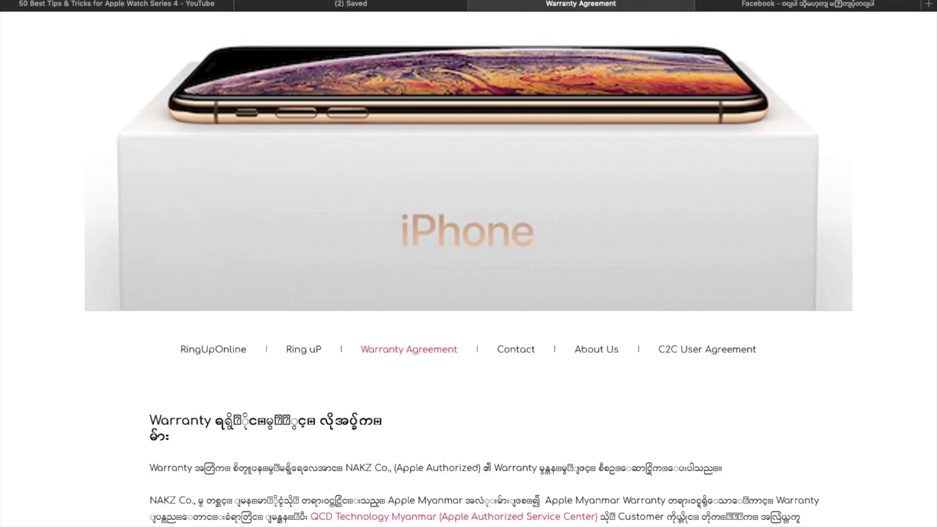
scroll(610, 275, "down", 7)
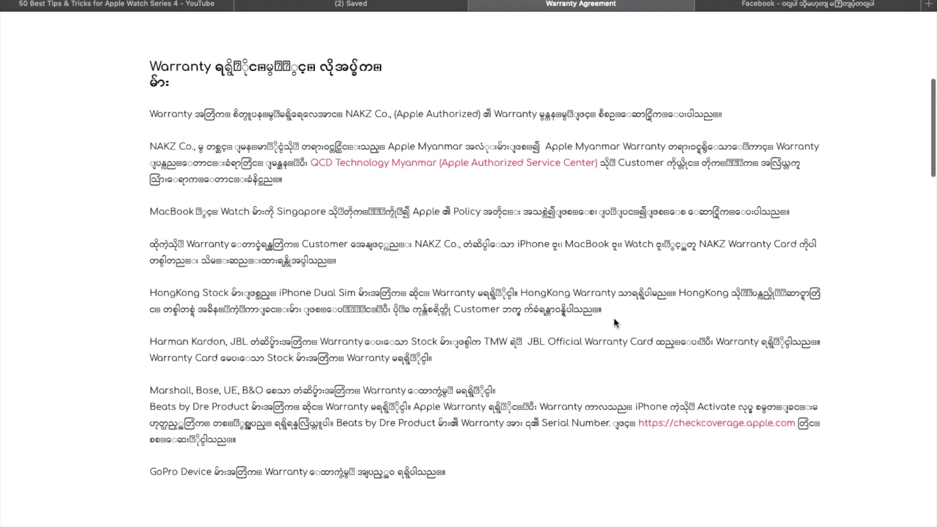
left_click(829, 5)
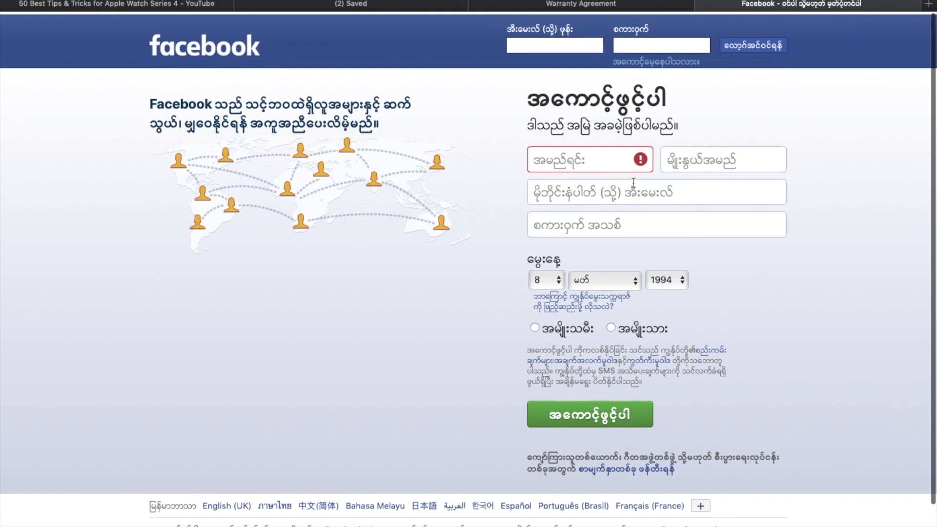
scroll(633, 182, "down", 1)
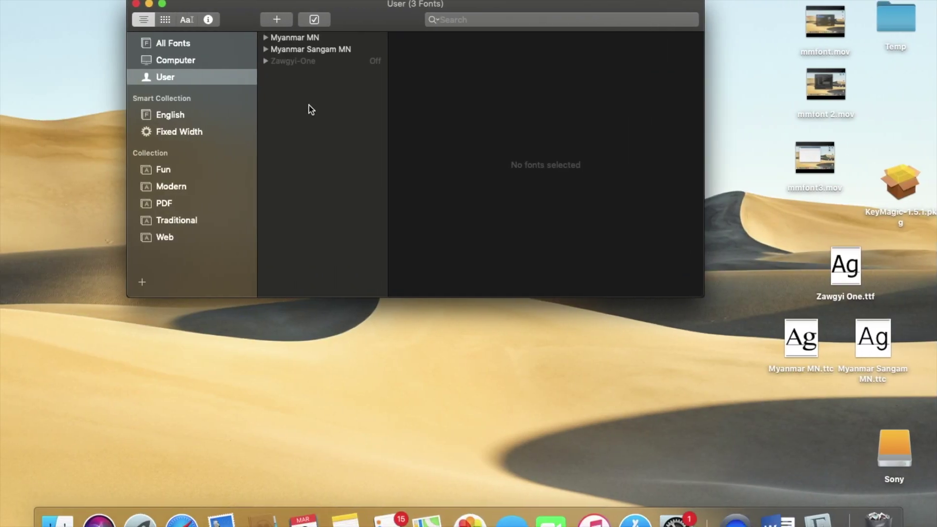
Disable both the Myanmar MN and Myanmar Sangam MN fonts in Font Book.
left_click(316, 50)
left_click(315, 39, "shift")
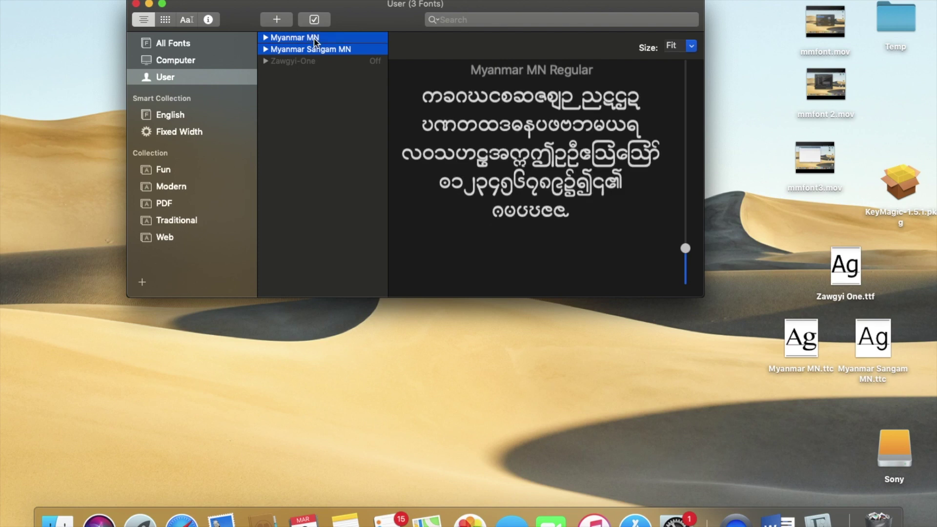
right_click(318, 39)
left_click(334, 55)
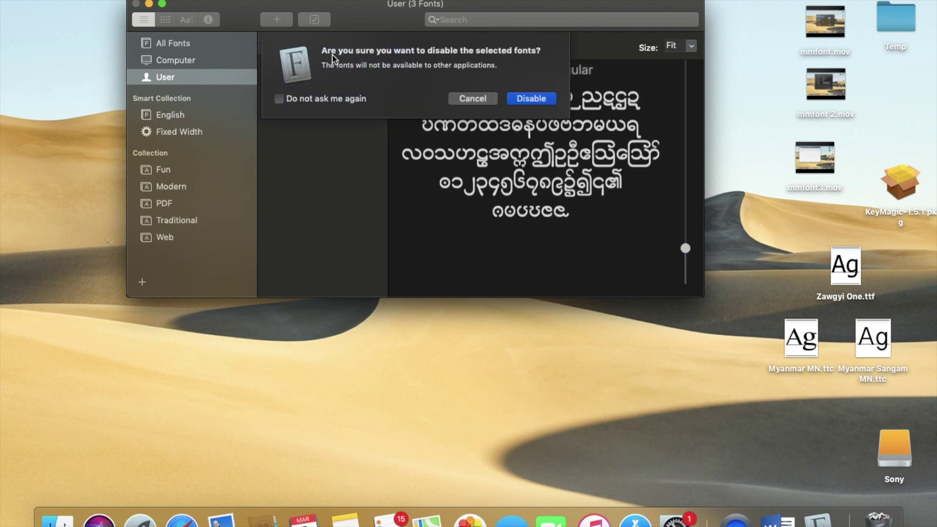
left_click(542, 101)
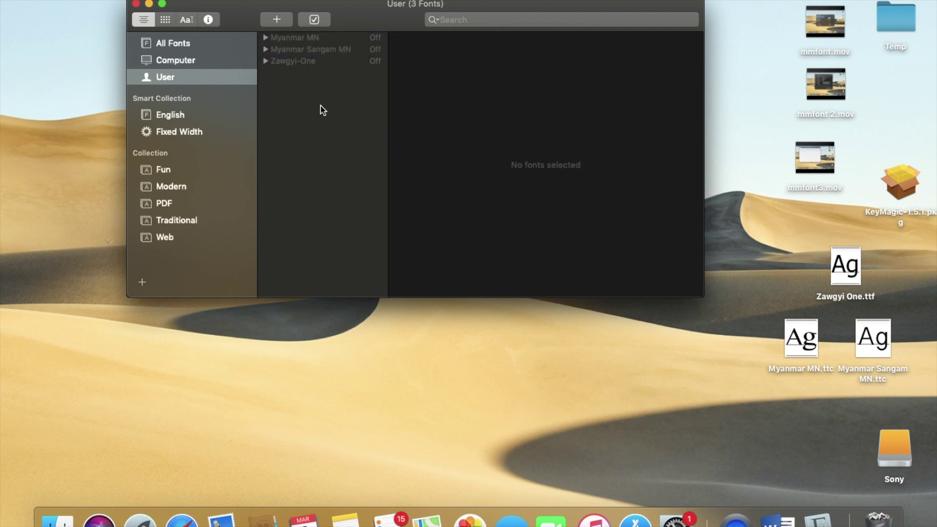
Enable the Zawgyi-One font family again.
left_click(310, 61)
right_click(310, 60)
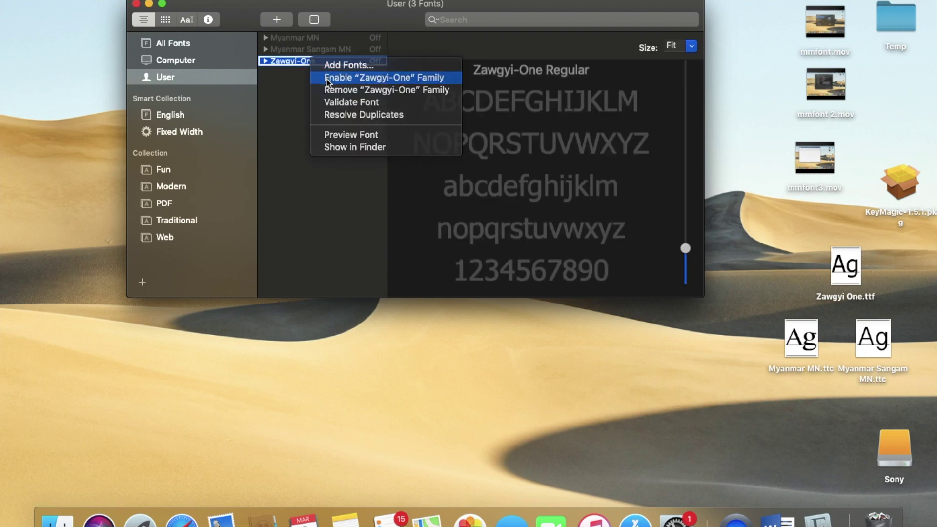
left_click(325, 77)
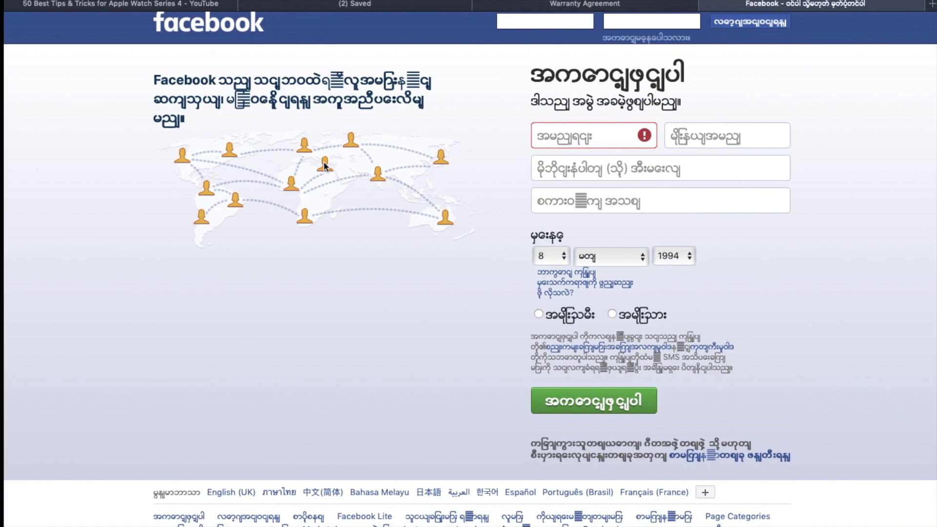
Compare how Myanmar text displays on the Facebook login page and the Warranty Agreement page in Safari.
left_click(563, 283)
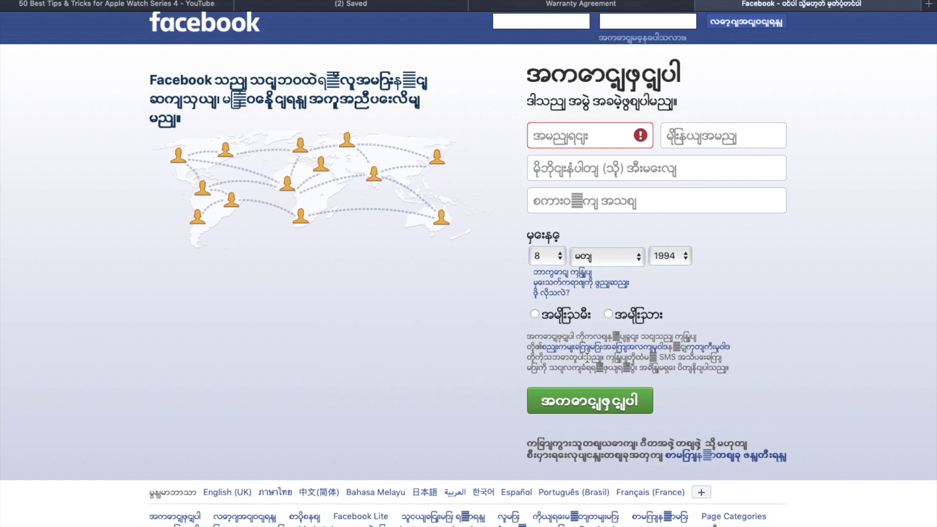
left_click(596, 5)
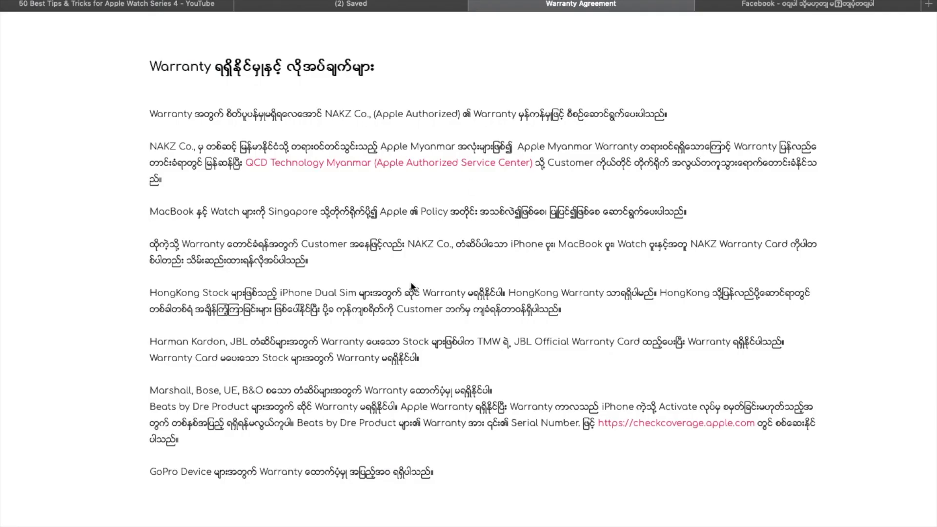
scroll(411, 282, "up", 3)
scroll(411, 282, "down", 3)
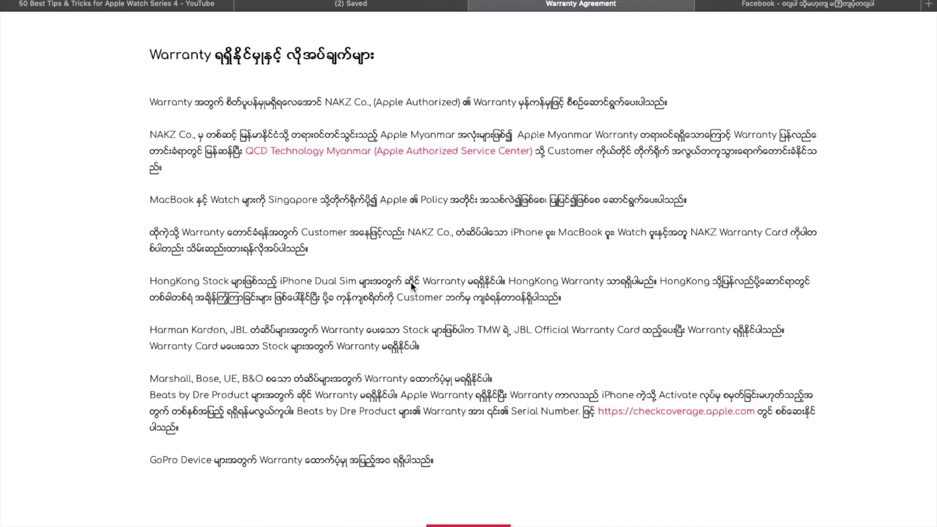
Switch back to Font Book and close its window.
key("ctrl+Left")
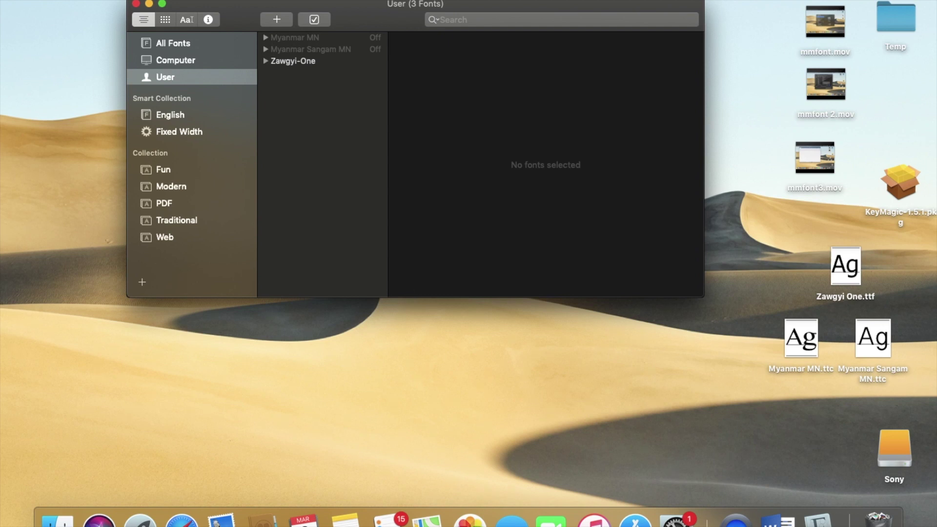
left_click(136, 4)
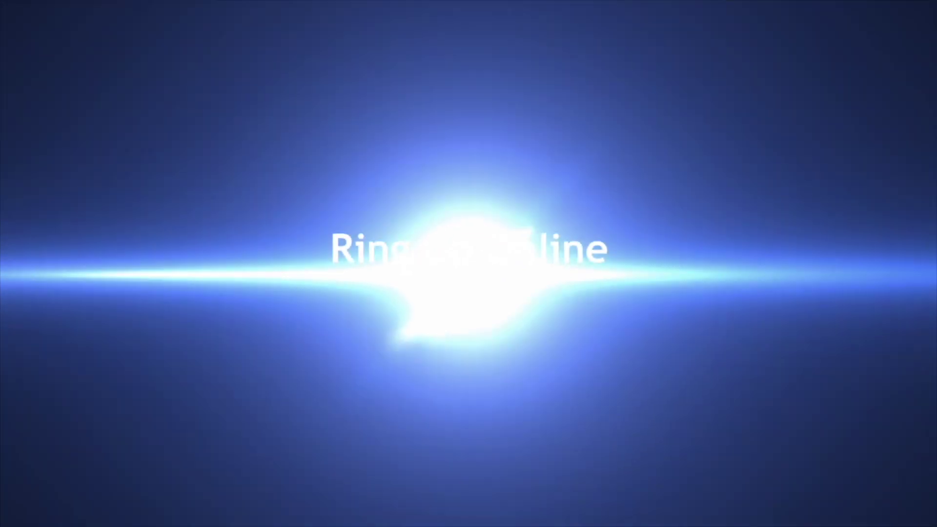